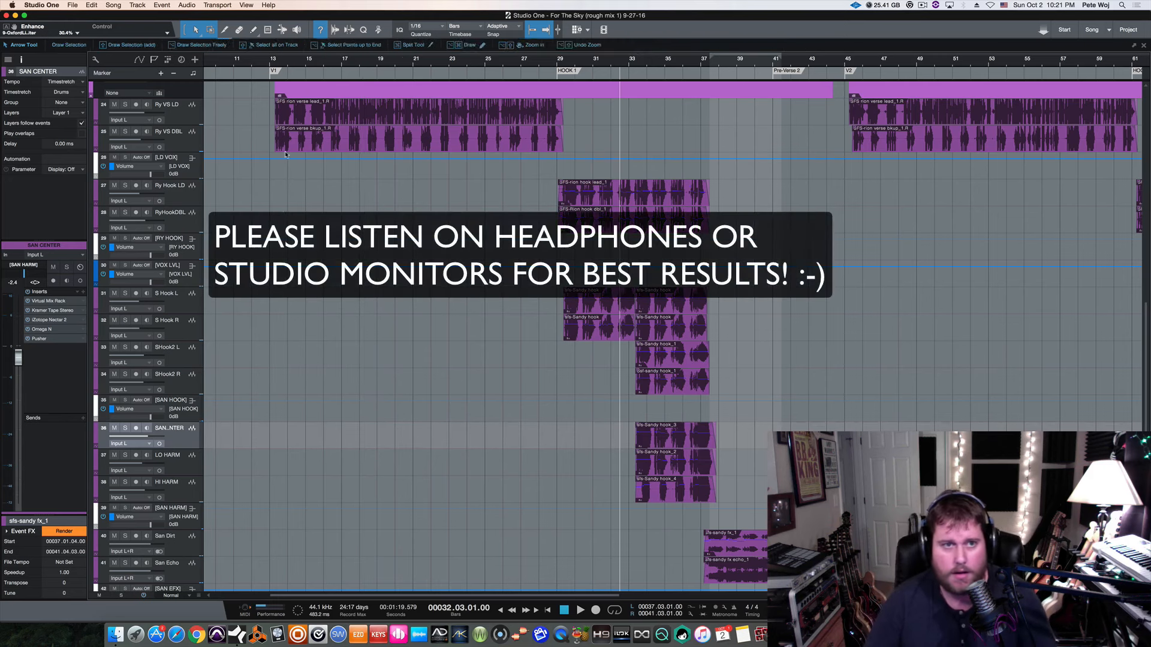
# Play the song from the V1 marker at bar 13 and look over the vocal channels in the mixing console.
pyautogui.click(272, 63)
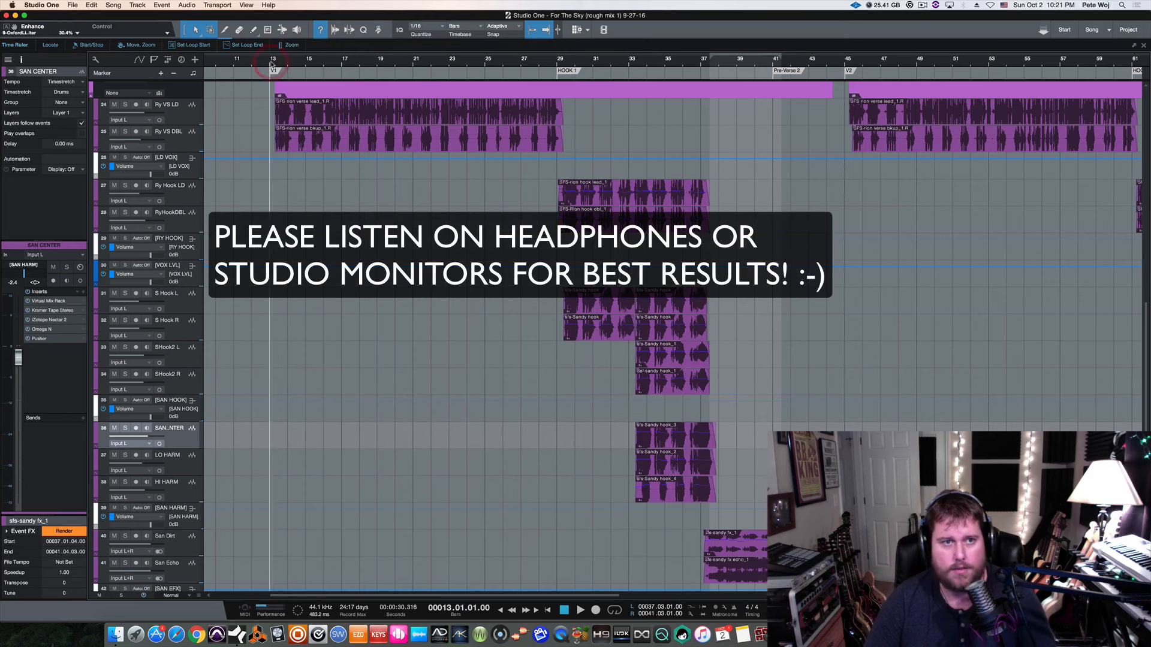
pyautogui.press('space')
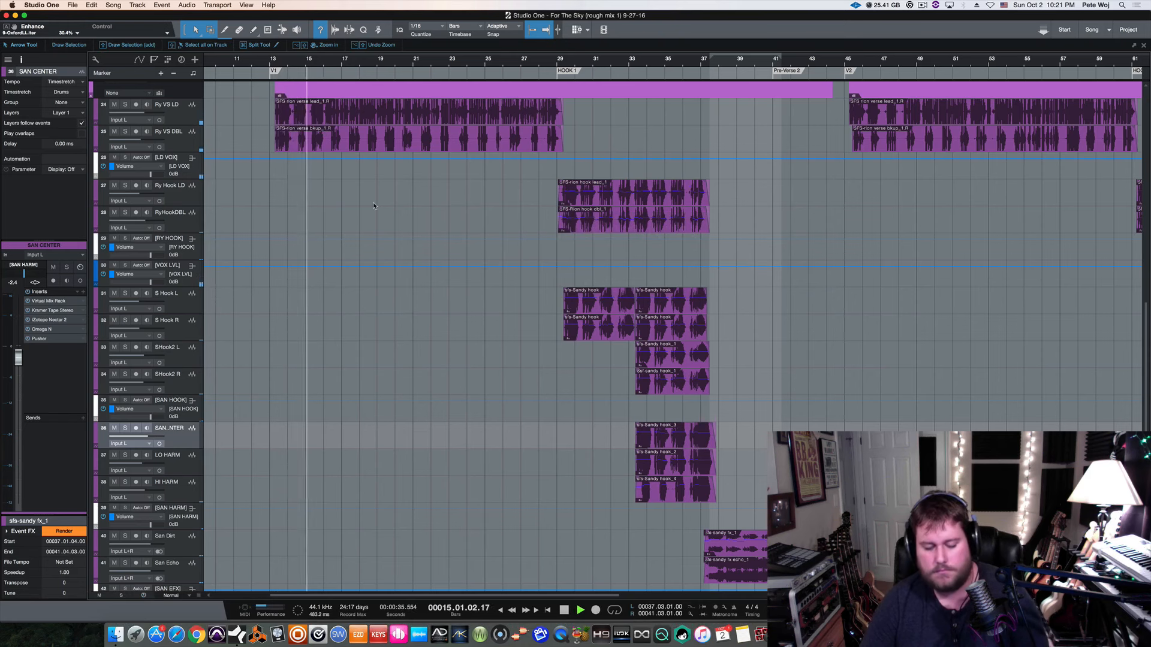
pyautogui.press('F3')
pyautogui.hscroll(15, 513, 236)
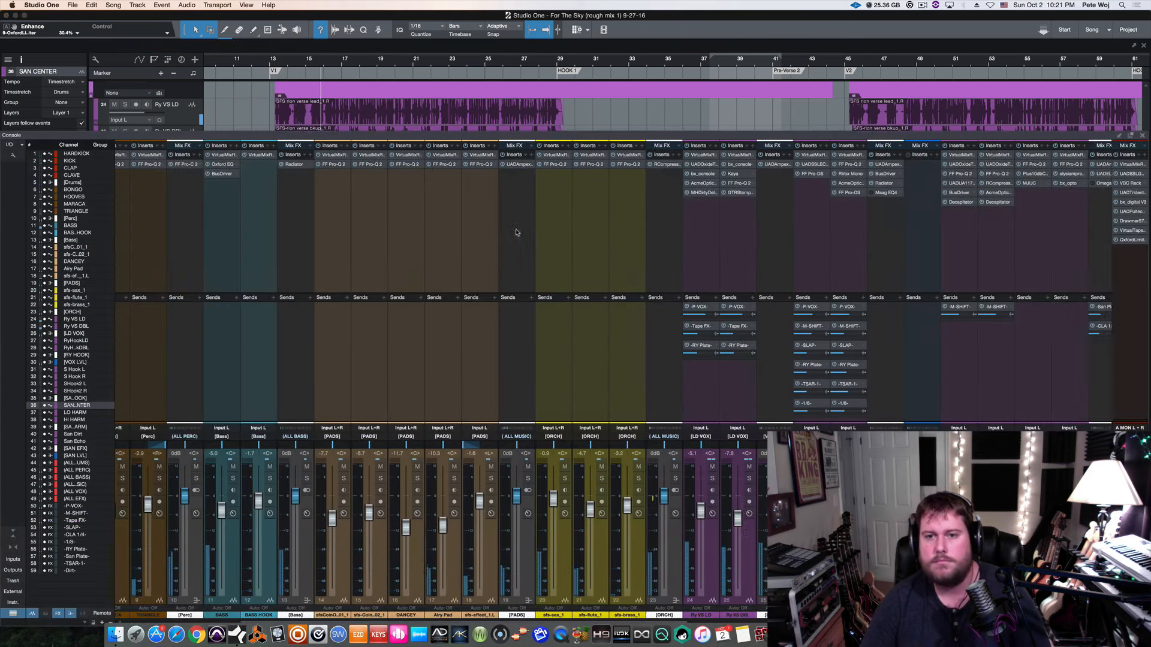
pyautogui.hscroll(-8, 517, 232)
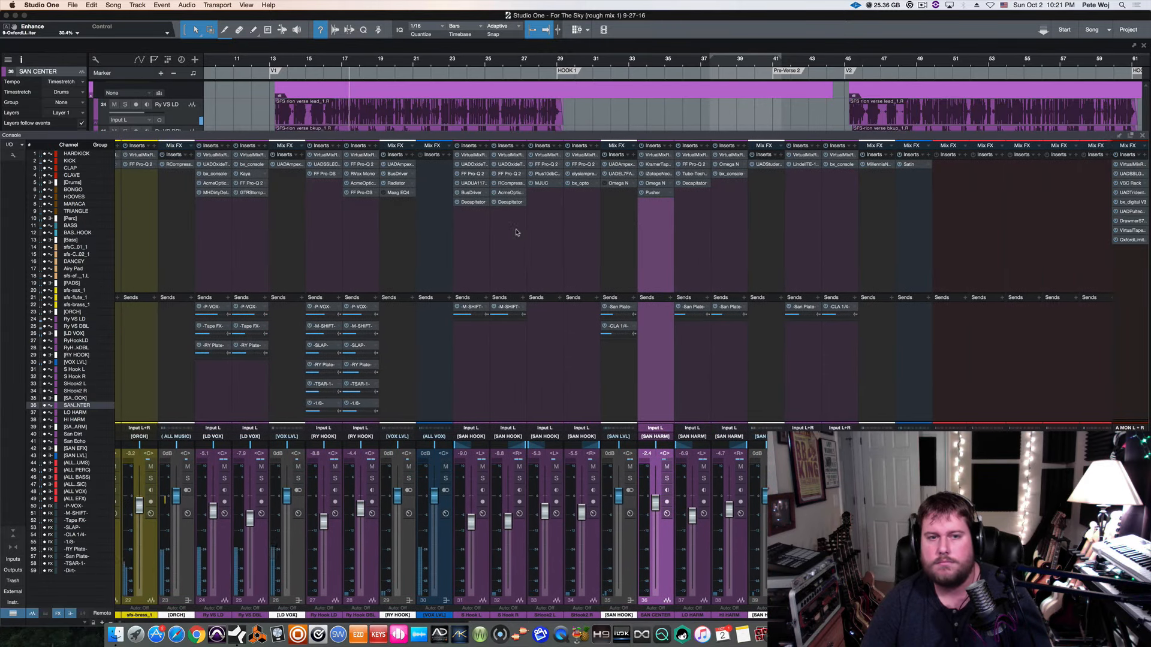
pyautogui.hscroll(2, 516, 233)
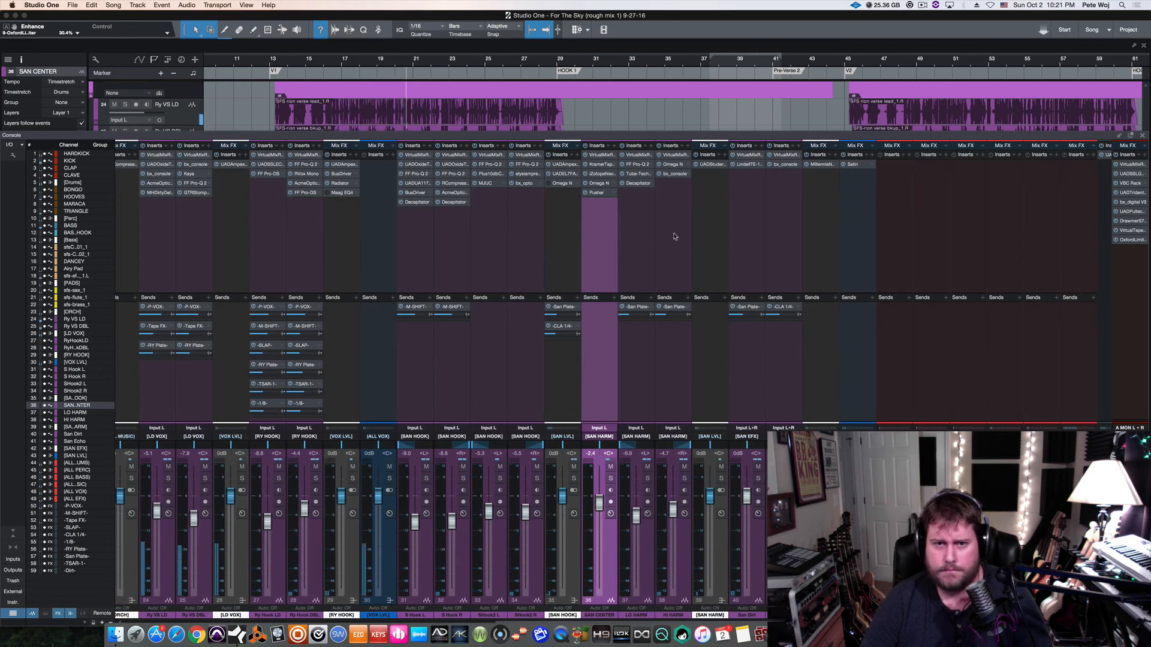
# Move the playhead to the HOOK 1 marker, close the console, and solo the Ry Hook LD and RyHookDBL tracks.
pyautogui.click(559, 62)
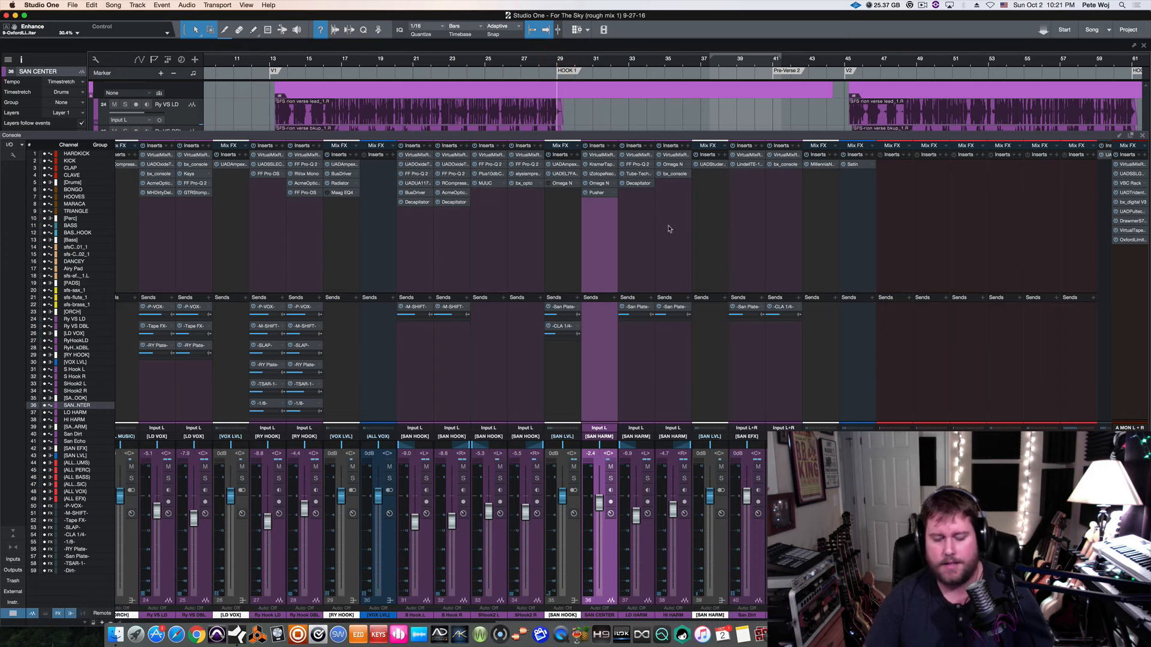
pyautogui.press('F3')
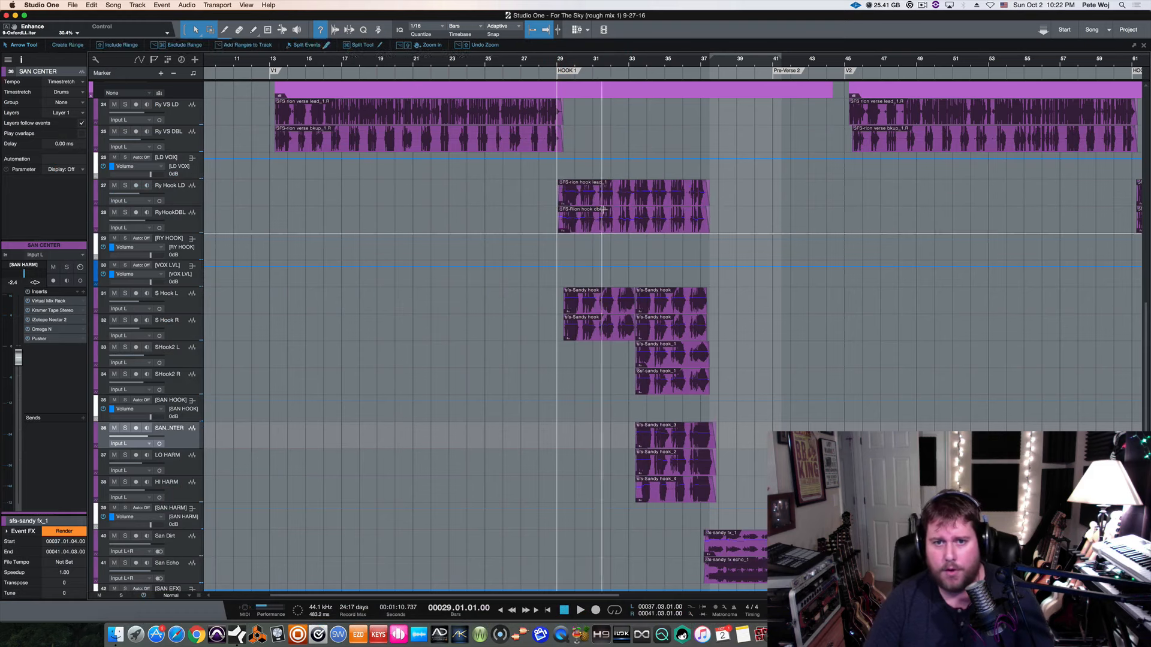
pyautogui.click(124, 186)
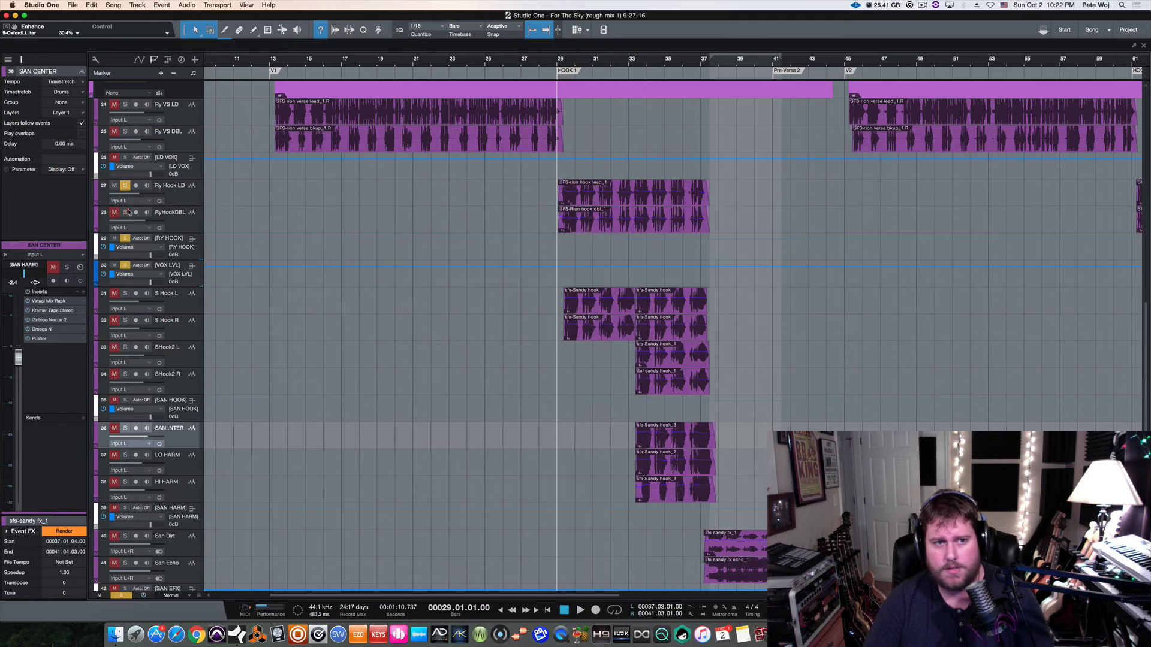
pyautogui.click(125, 213)
# Listen to the soloed Ry hook lead and double tracks from the start of the hook at bar 29.
pyautogui.moveTo(581, 70); pyautogui.dragTo(516, 84)
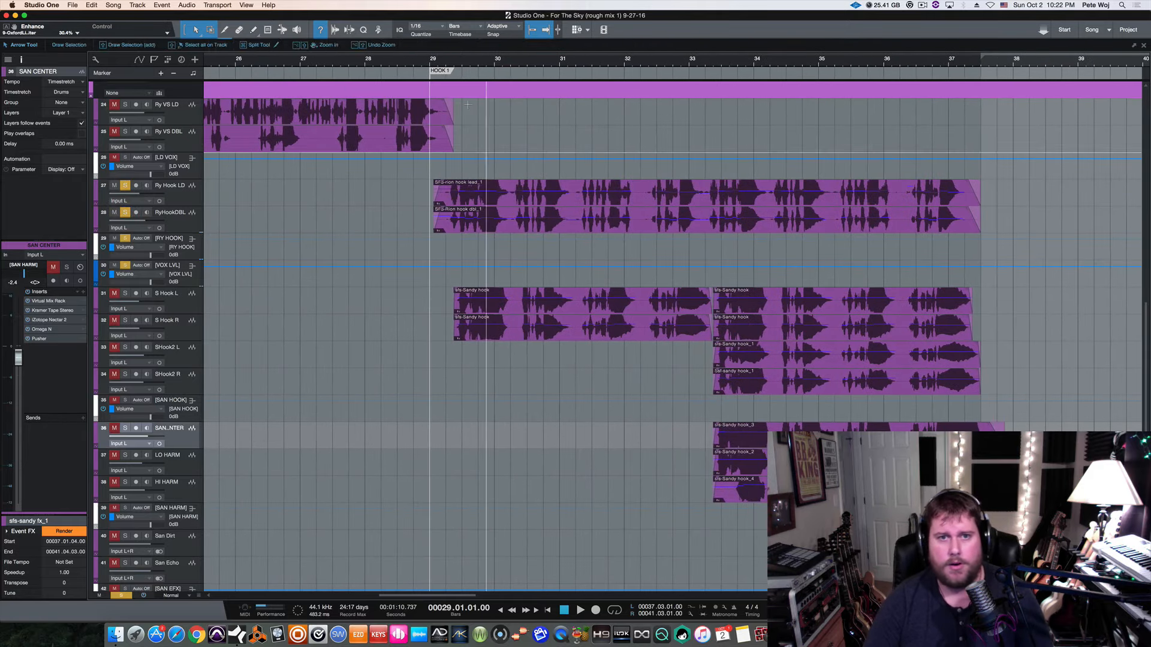
pyautogui.click(443, 62)
pyautogui.press('space')
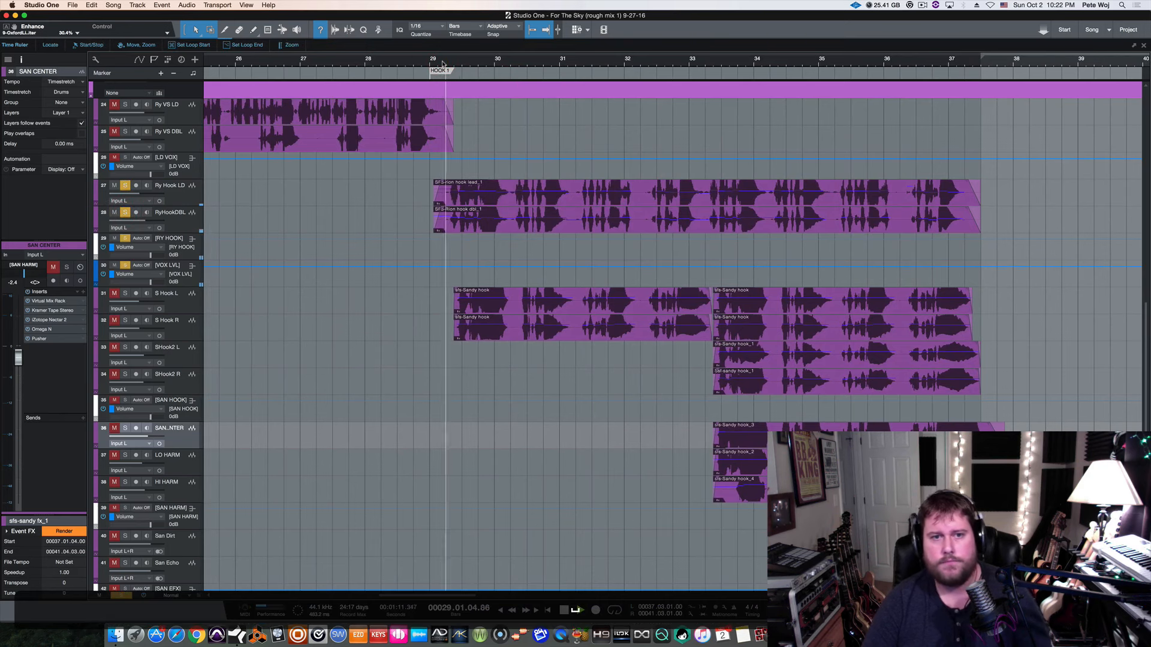
pyautogui.hscroll(4, 416, 237)
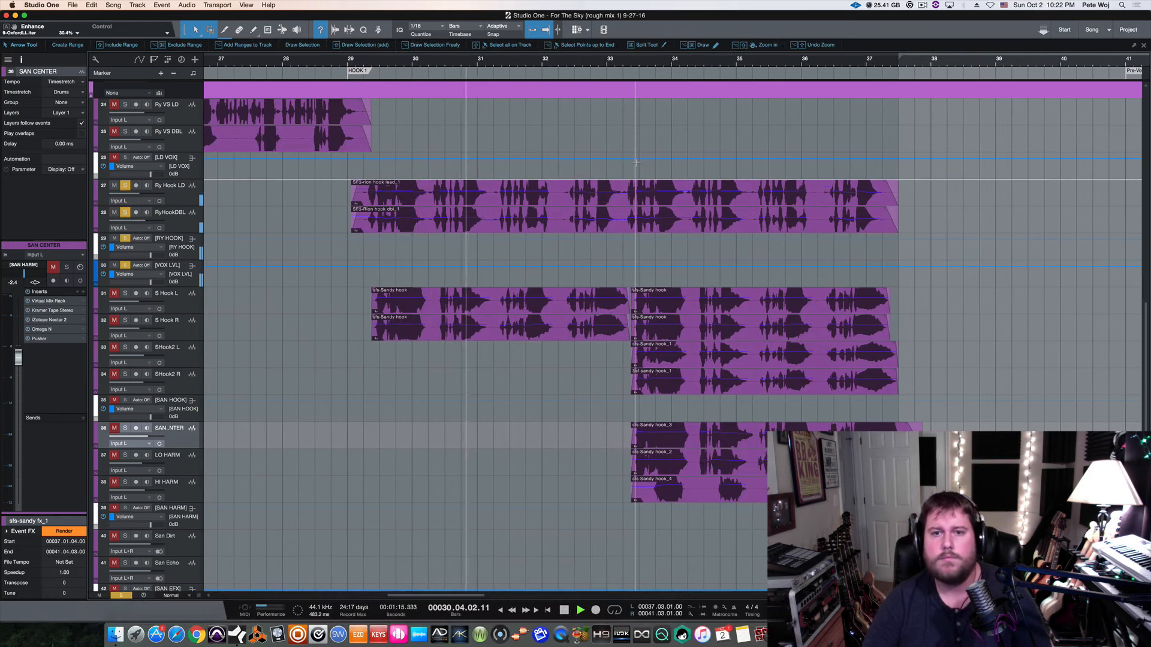
pyautogui.hscroll(3, 626, 145)
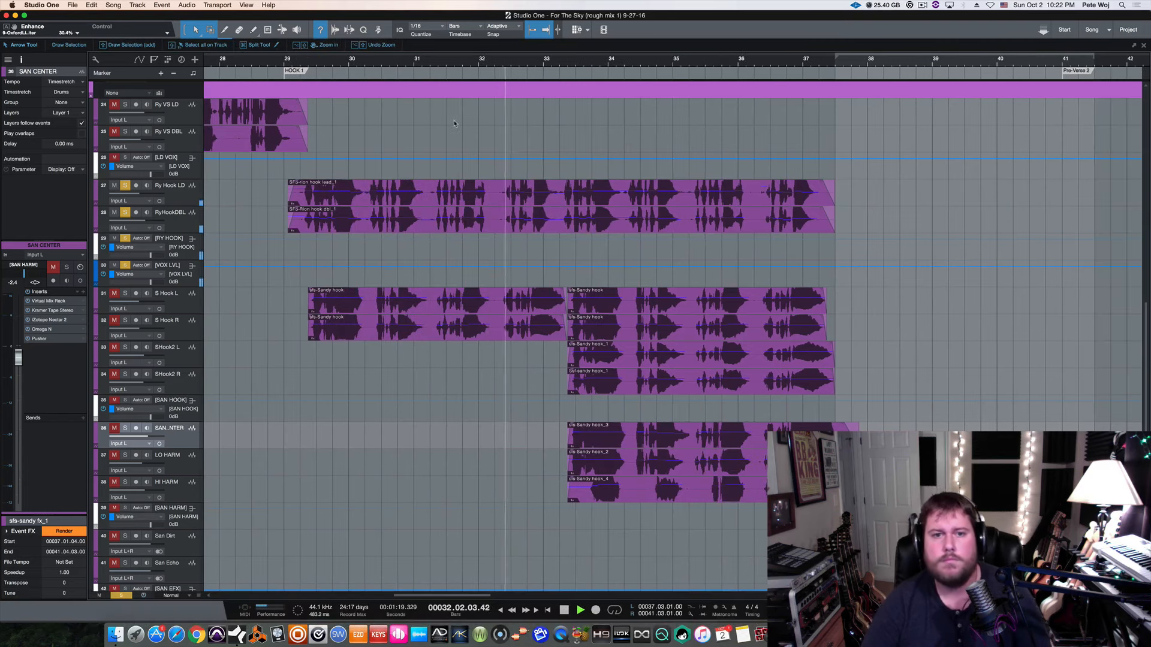
pyautogui.press('space')
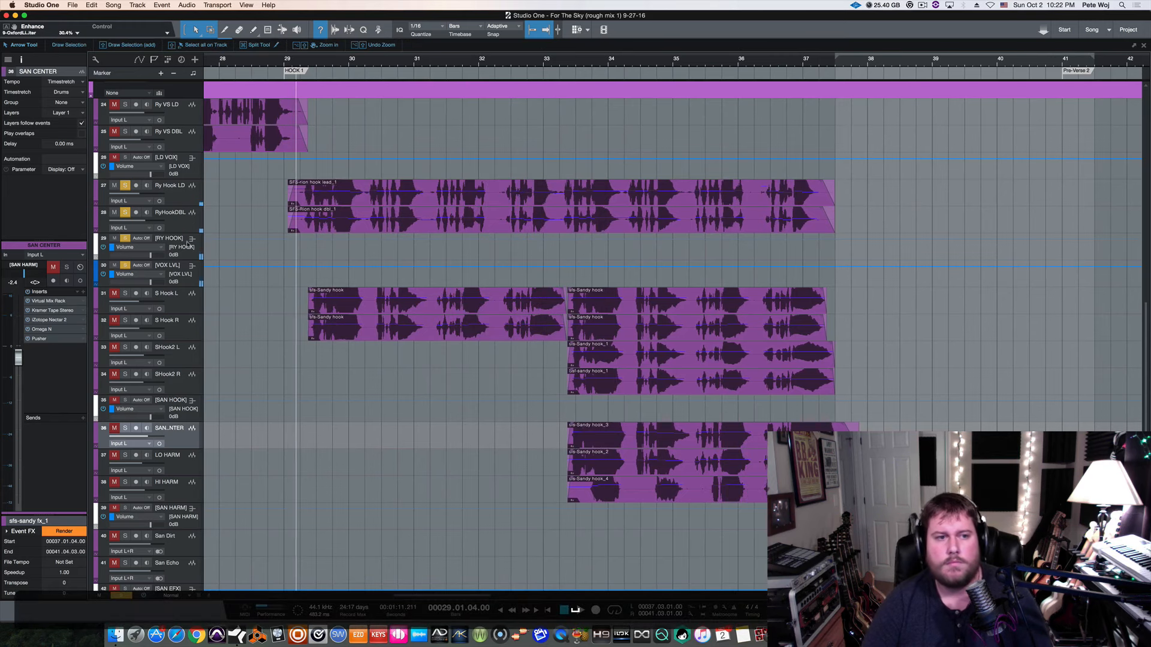
# Clear the solos on the Ry hook tracks and solo S Hook L and S Hook R instead.
pyautogui.click(125, 212)
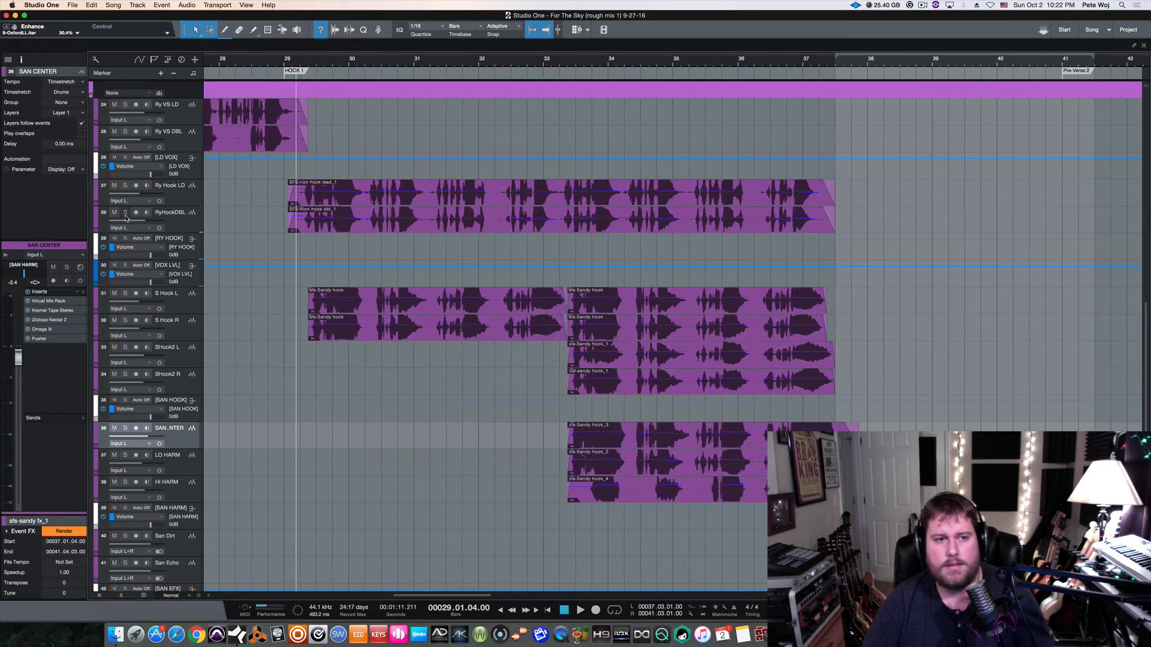
pyautogui.click(125, 294)
pyautogui.click(125, 320)
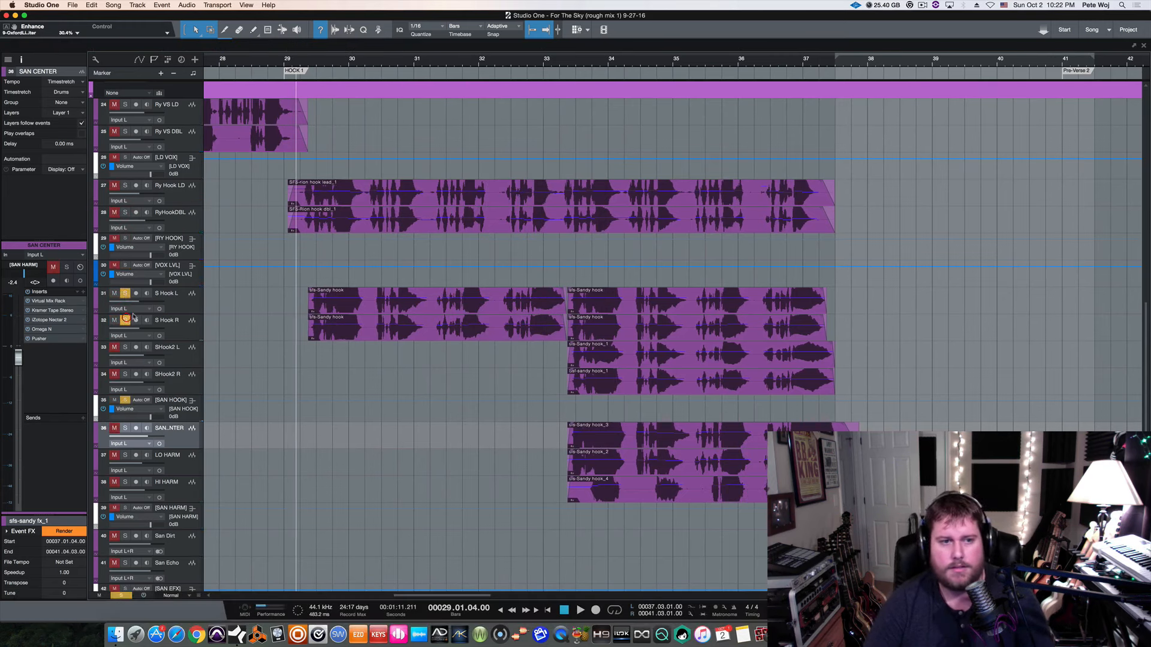
# Listen to the soloed S Hook L and S Hook R tracks from where their first clips begin.
pyautogui.click(310, 64)
pyautogui.press('space')
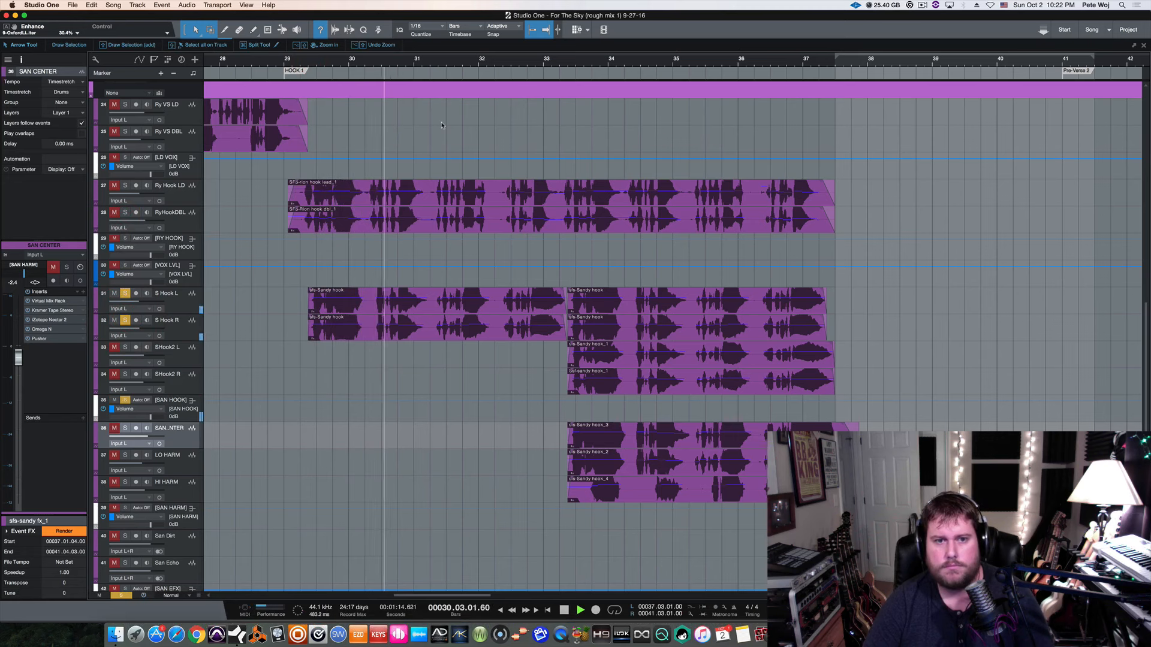
pyautogui.press('space')
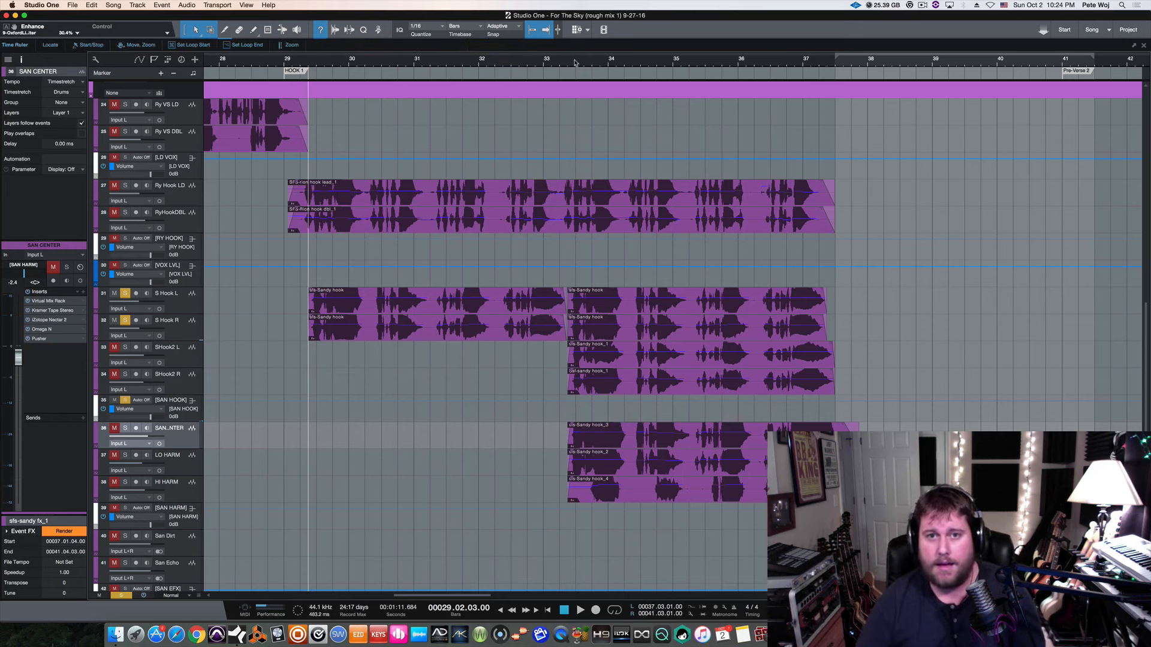
# Set a loop over the second half of the hook, from 33.3 to 37.2, and activate looping.
pyautogui.moveTo(574, 62)
pyautogui.mouseDown()
pyautogui.moveTo(510, 73)
pyautogui.moveTo(979, 265)
pyautogui.moveTo(964, 275)
pyautogui.mouseUp()
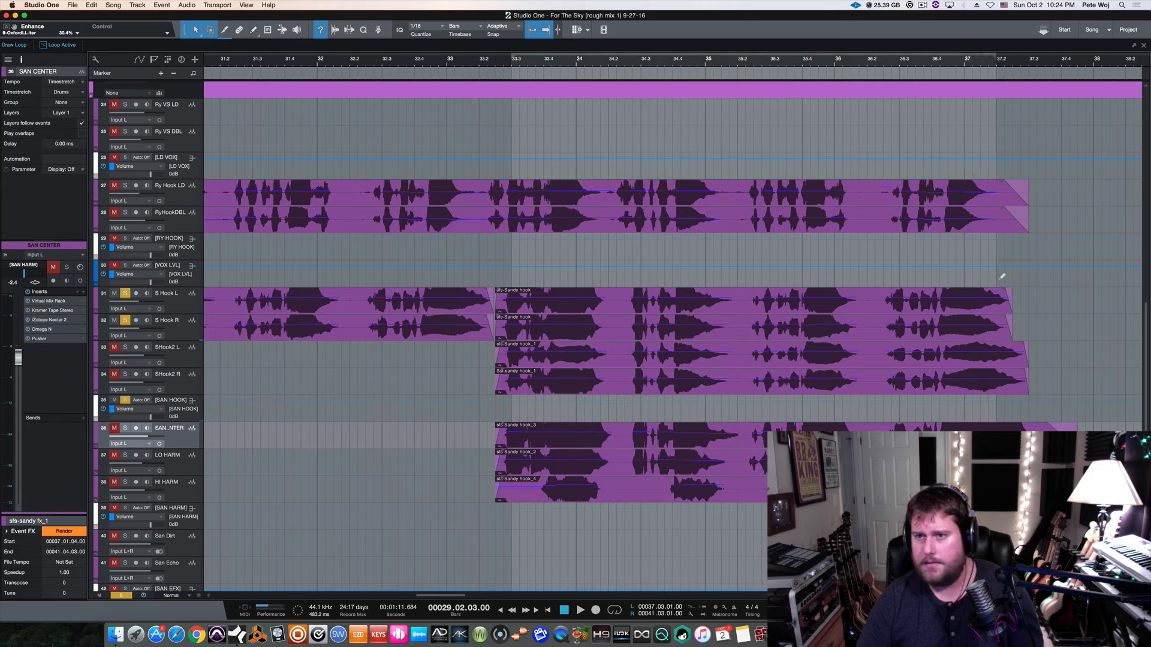
pyautogui.moveTo(999, 281); pyautogui.dragTo(998, 282)
pyautogui.press('/')
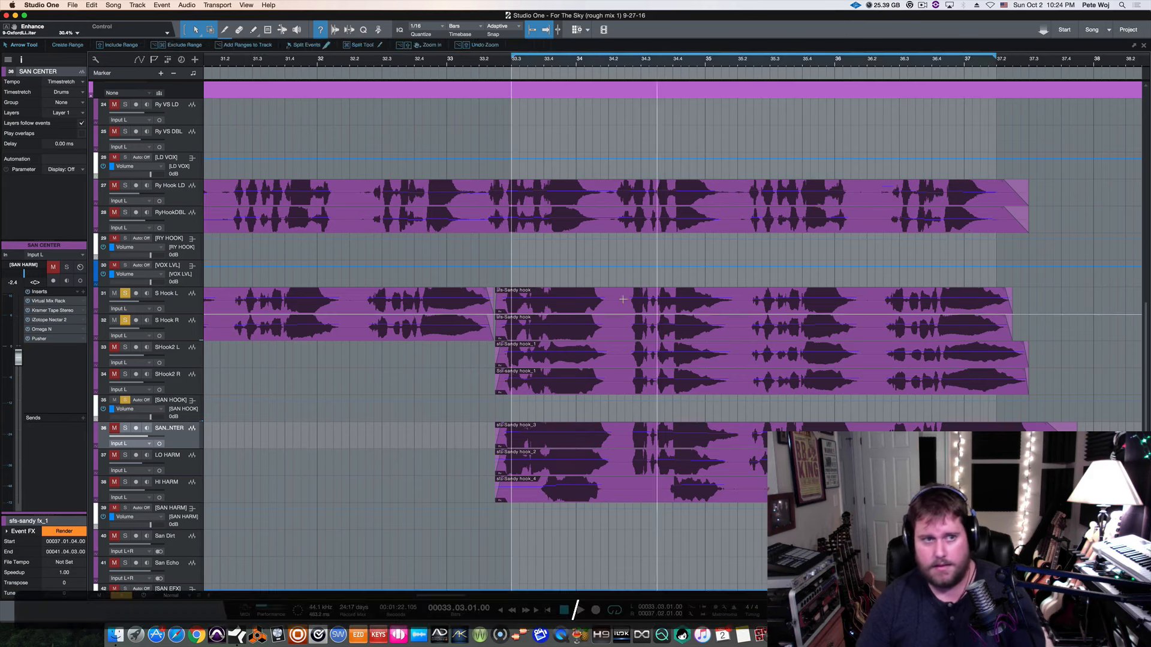
# Clear the S Hook L and R solos and, in the console, solo all the SAN hook, harmony and effects channels.
pyautogui.click(125, 293)
pyautogui.click(126, 321)
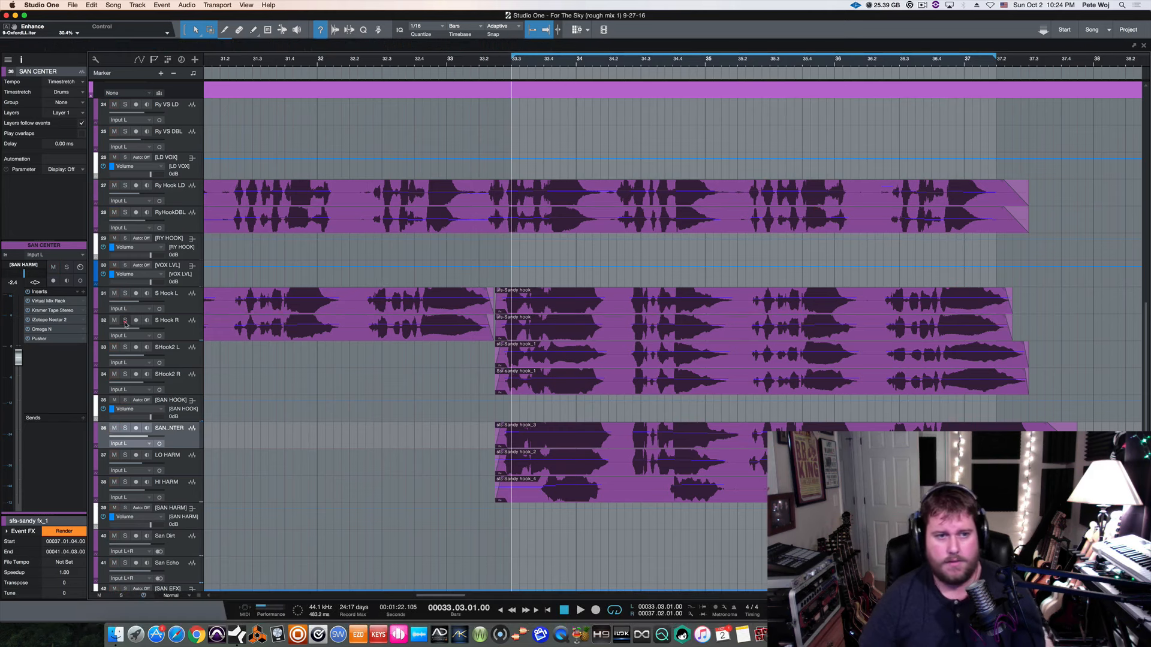
pyautogui.press('F3')
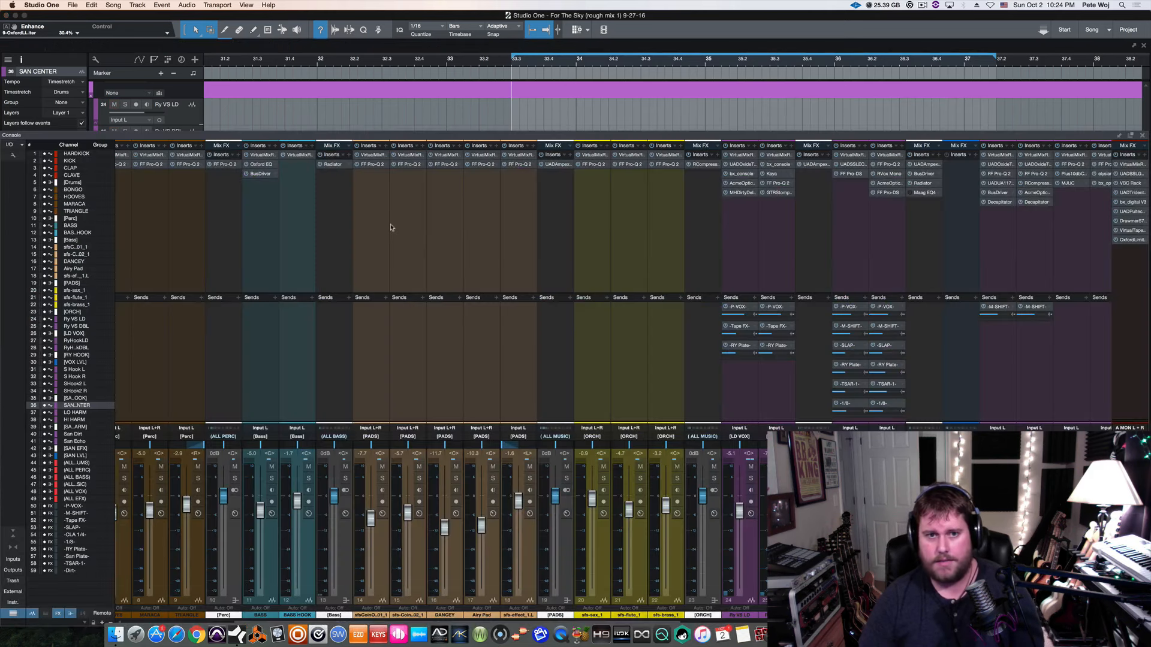
pyautogui.hscroll(10, 390, 227)
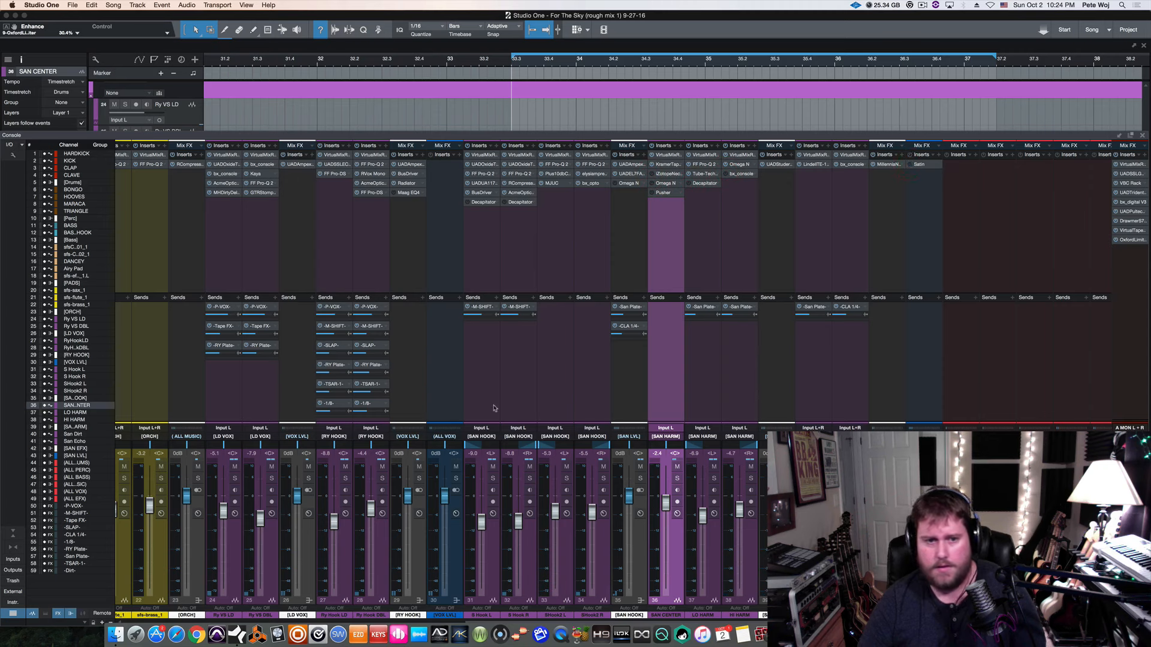
pyautogui.click(493, 478)
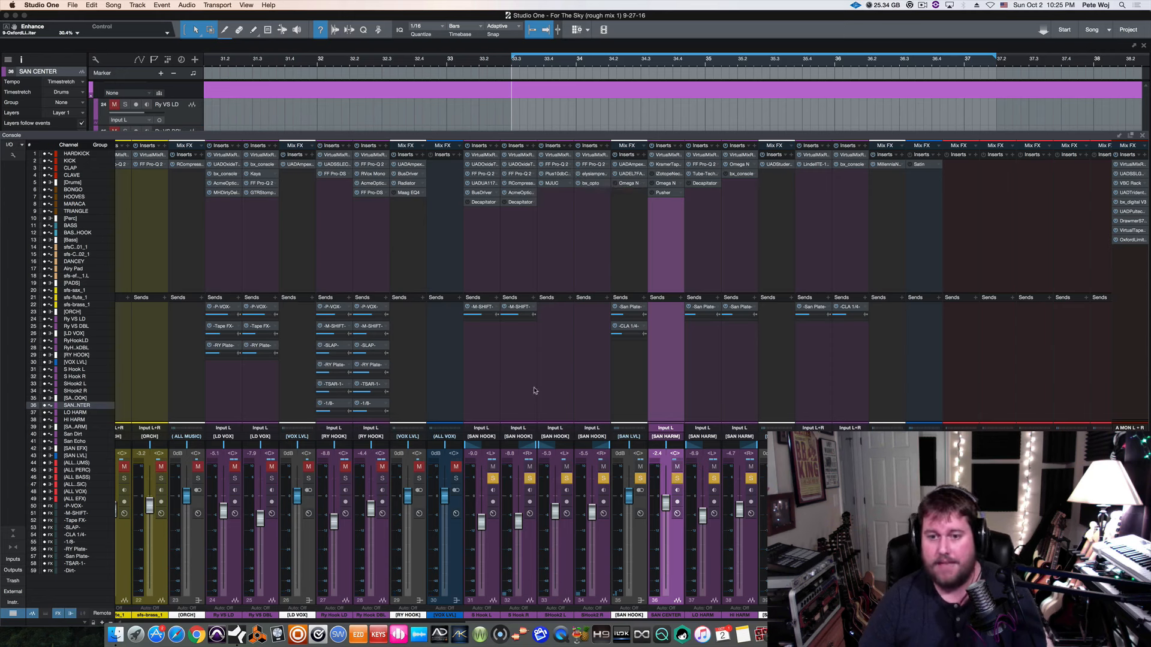
# Listen to the looped section with the soloed SAN vocal channels, and switch looping off.
pyautogui.press('space')
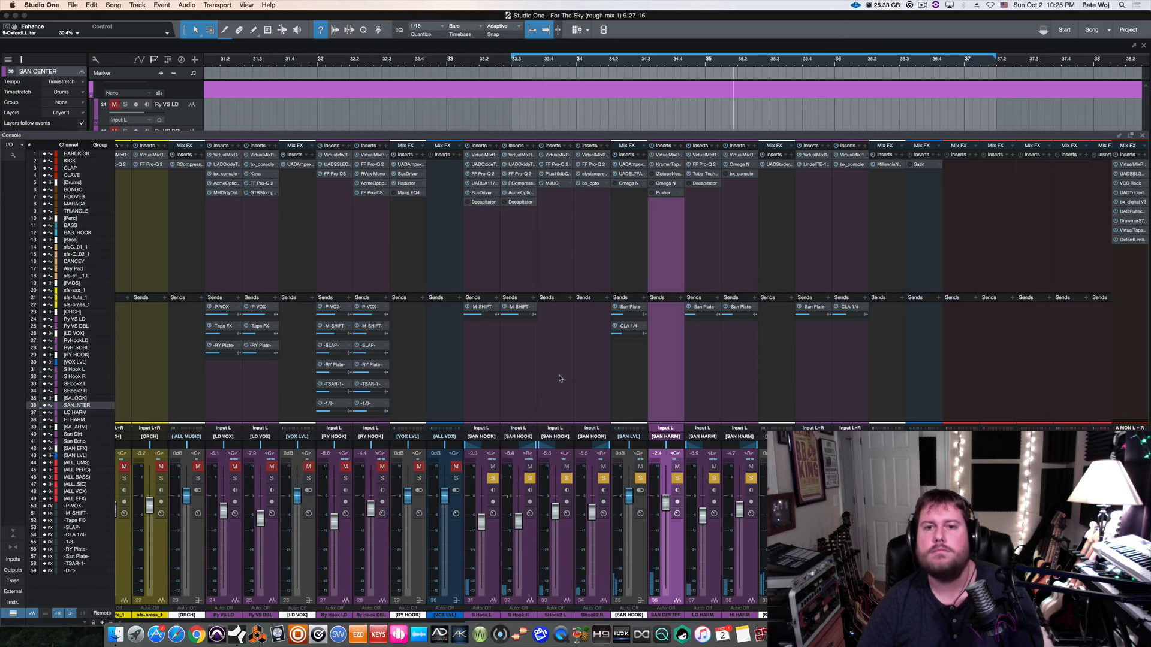
pyautogui.hscroll(3, 559, 378)
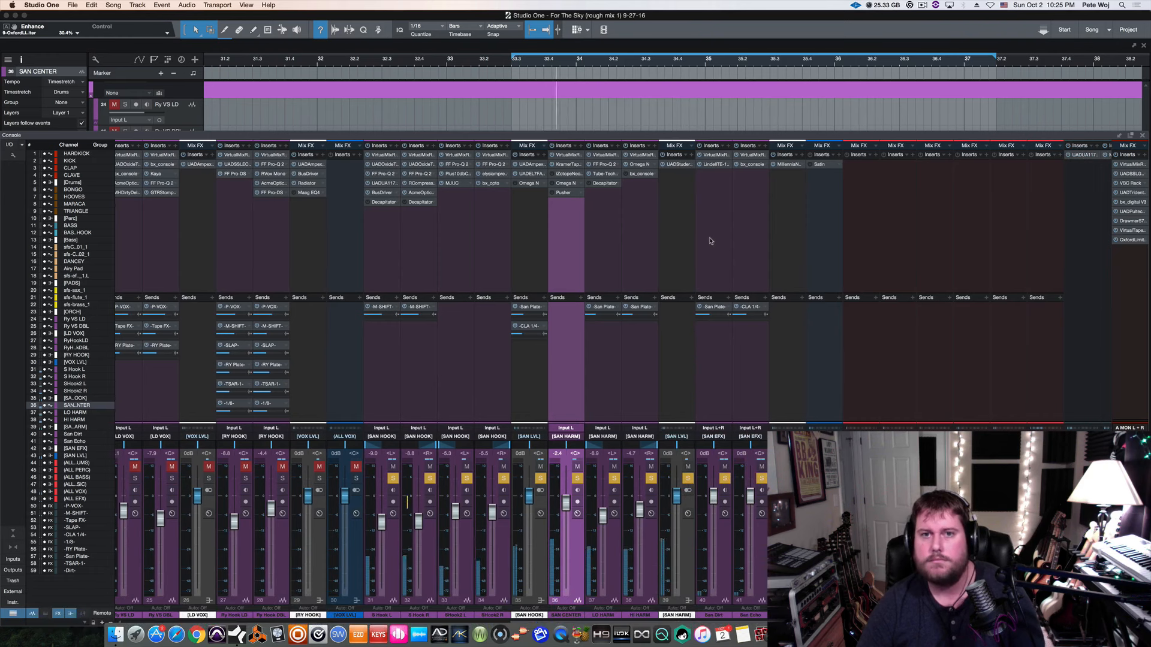
pyautogui.press('/')
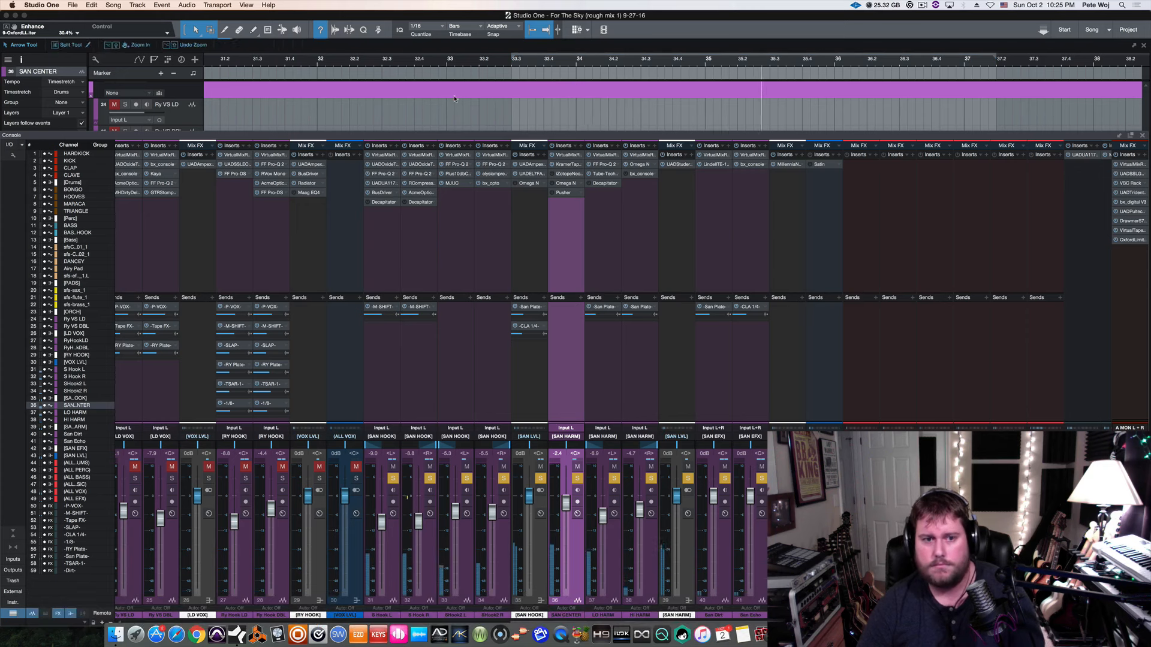
pyautogui.press('space')
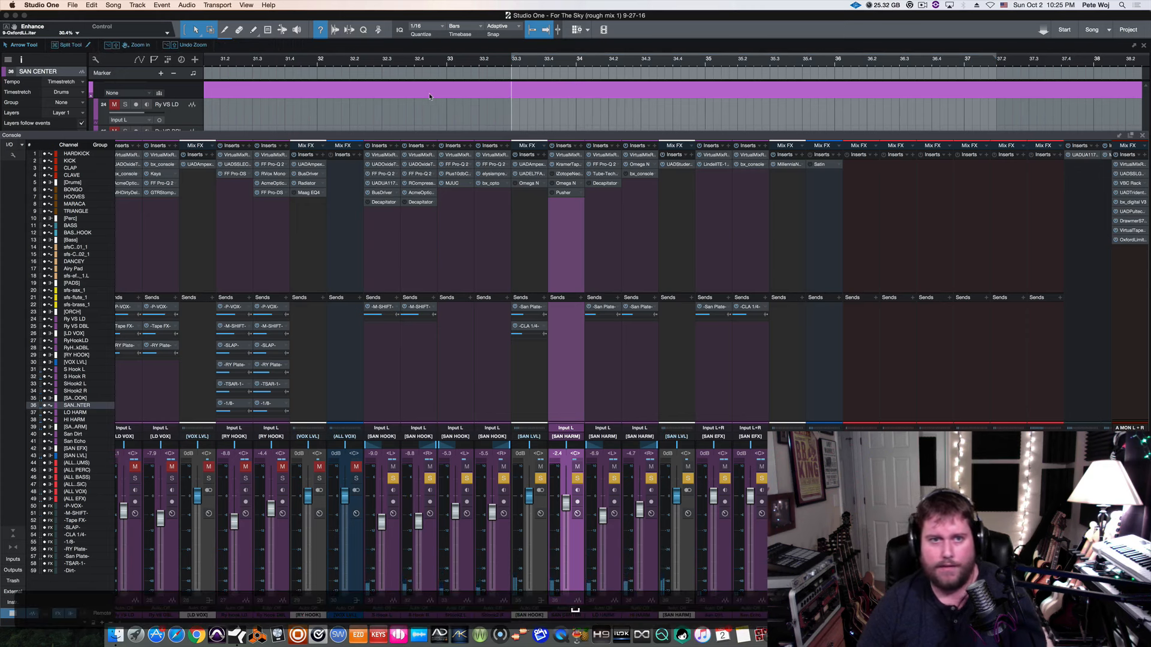
# Play the soloed SAN vocals from bar 32.3 and switch on the Decapitator insert on the S Hook L channel.
pyautogui.click(383, 62)
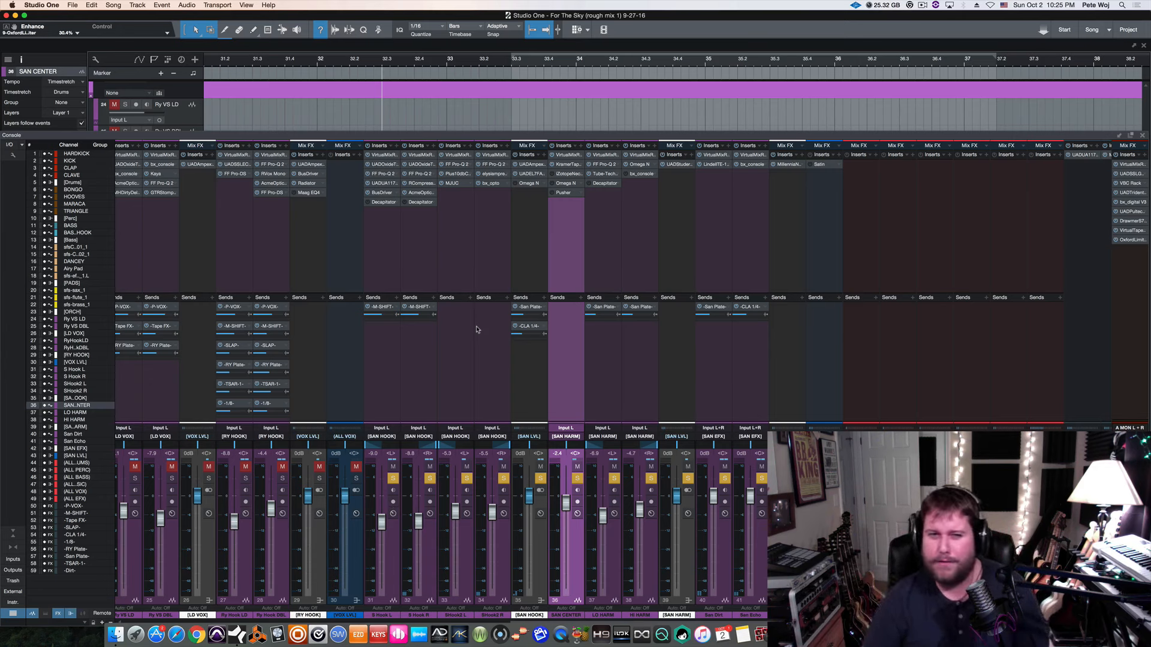
pyautogui.press('space')
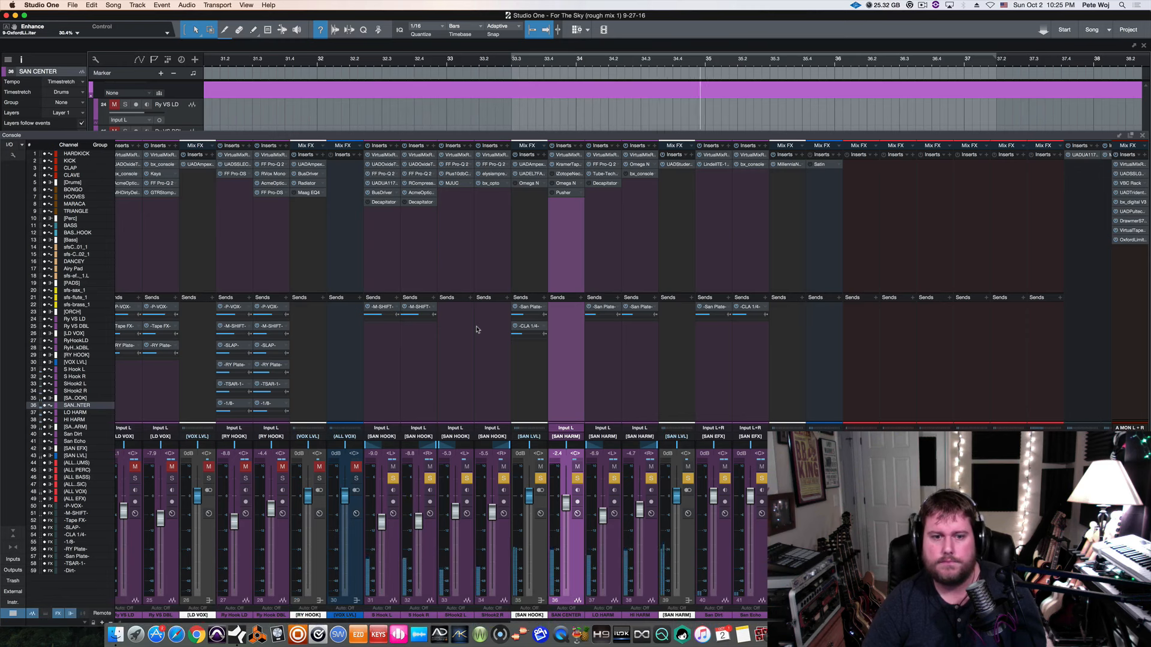
pyautogui.click(368, 202)
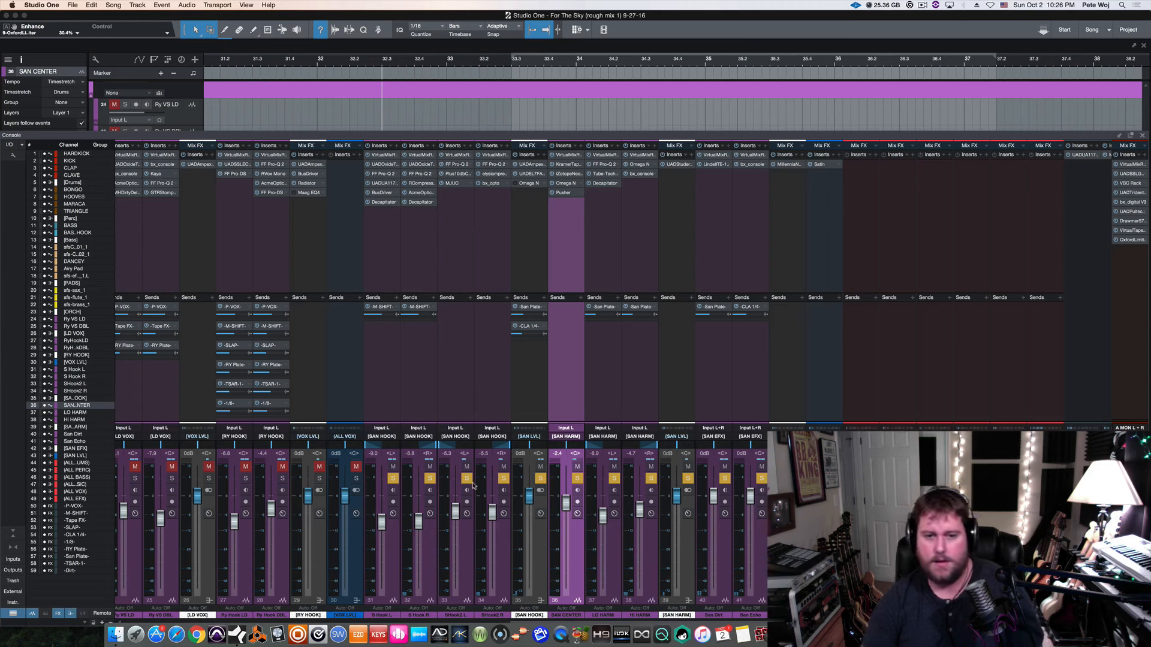
# Clear the solos across the SAN vocal channels and solo only S Hook L and S Hook R in the console.
pyautogui.moveTo(467, 478); pyautogui.dragTo(754, 495)
pyautogui.click(761, 479)
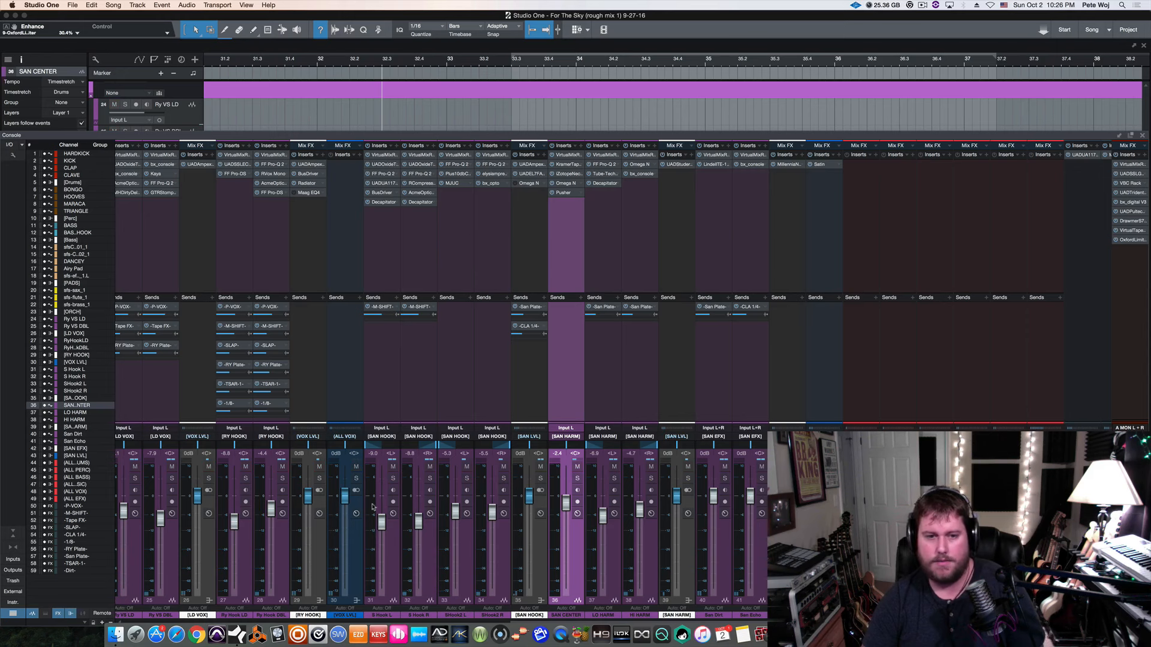
pyautogui.click(393, 478)
pyautogui.click(429, 478)
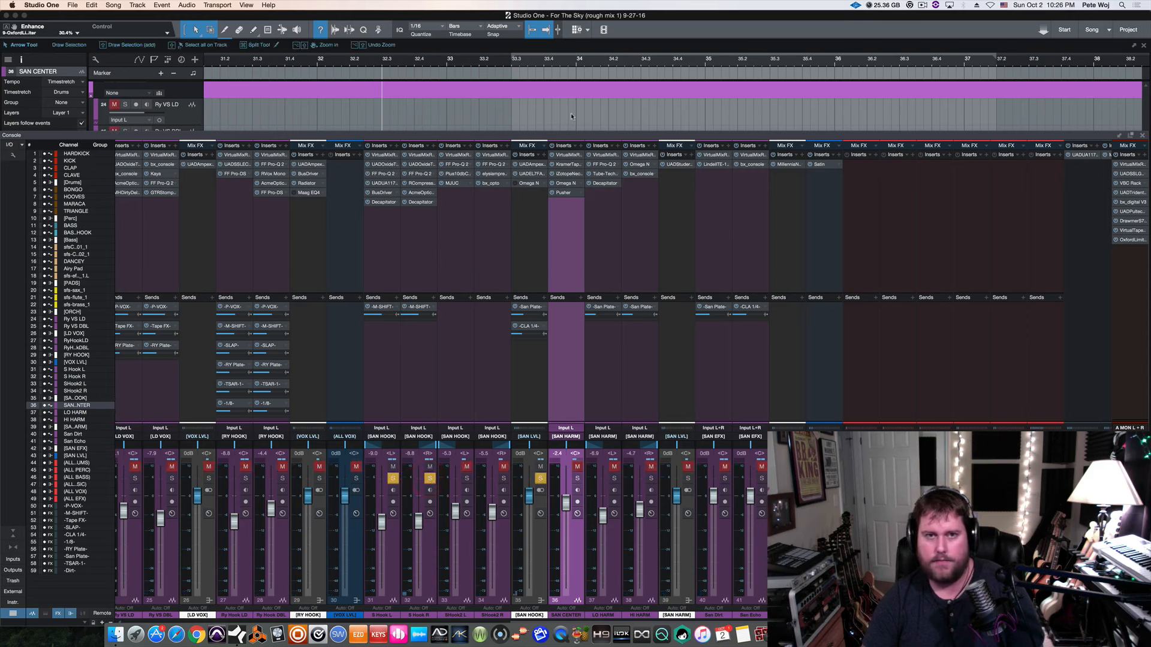
# Listen to the soloed S Hook L and R channels from just before bar 33.3.
pyautogui.click(513, 65)
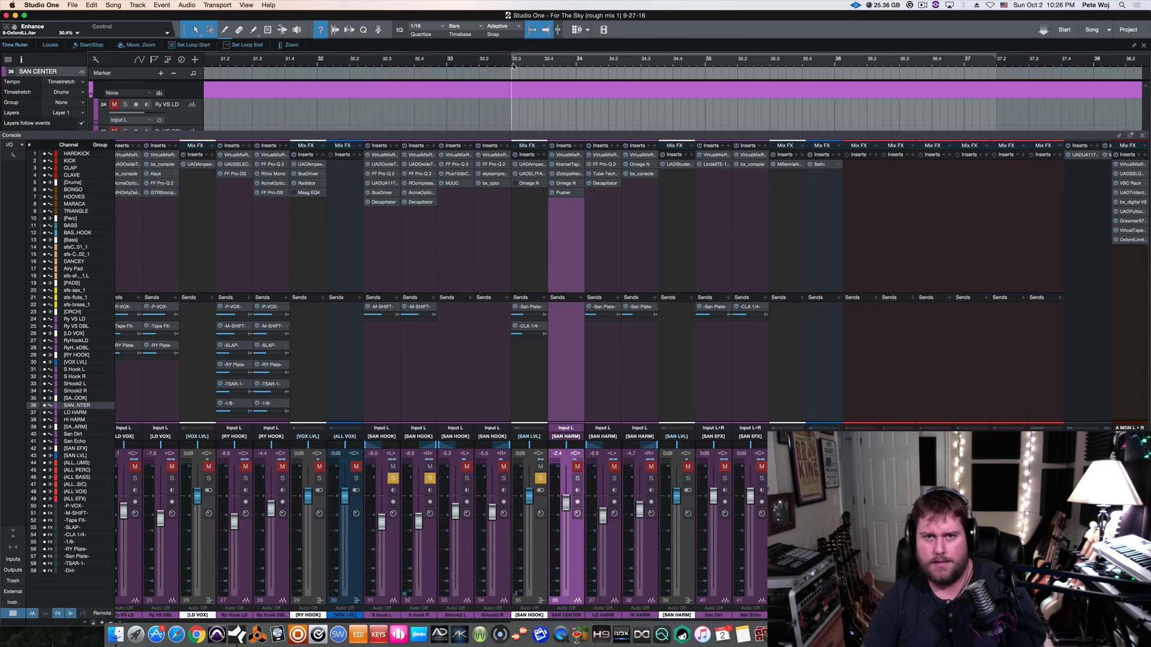
pyautogui.press('space')
pyautogui.press('space')
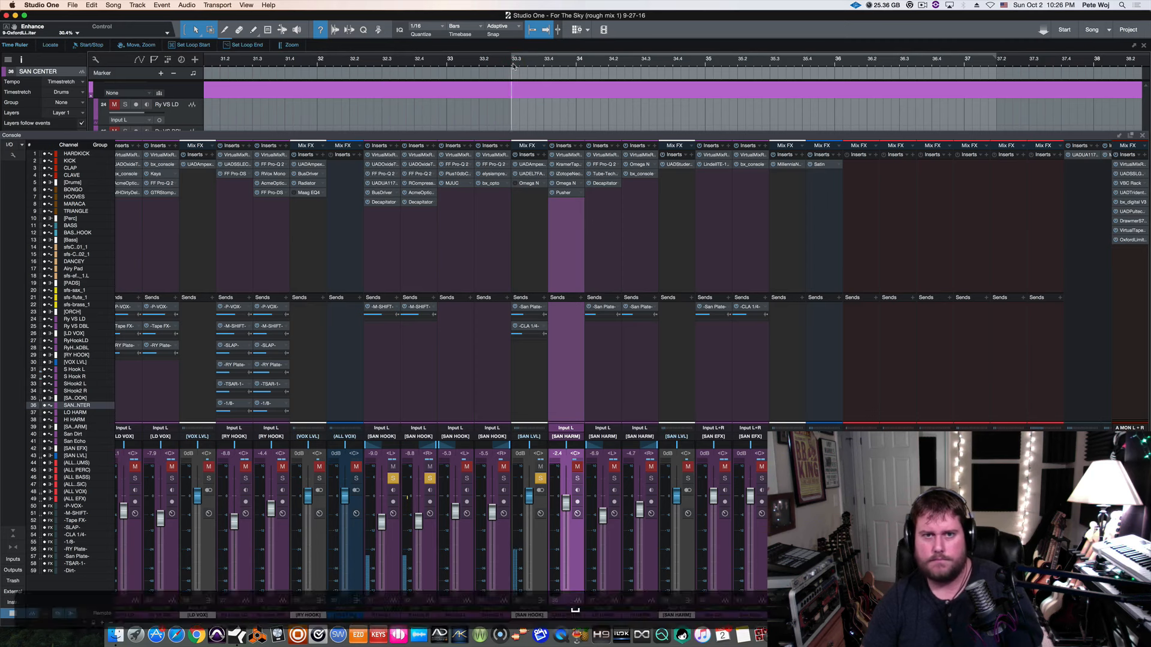
pyautogui.click(503, 65)
pyautogui.press('space')
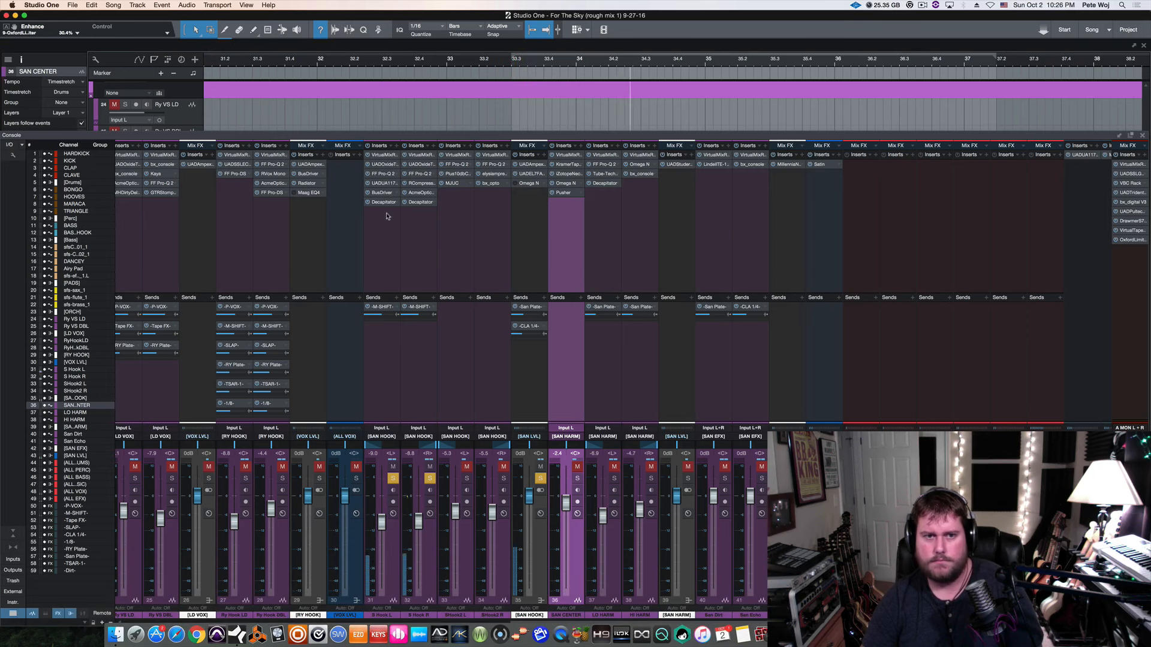
# Stop playback and open the Decapitator on S Hook L, moving its window clear of the hook channels' inserts.
pyautogui.press('space')
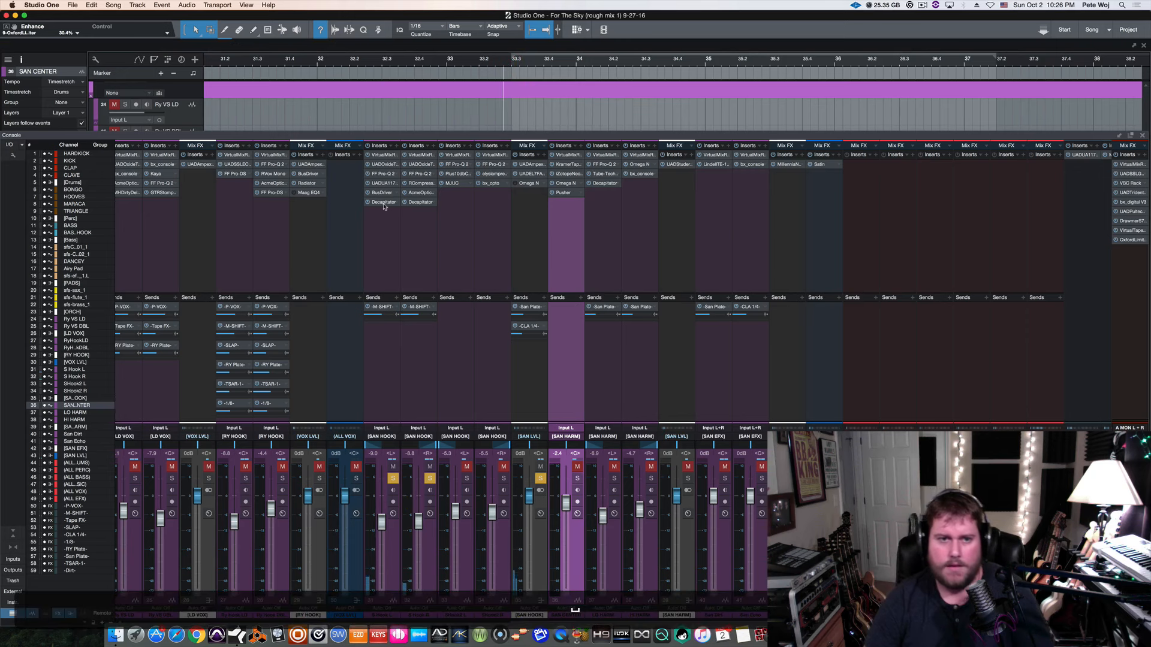
pyautogui.click(384, 204)
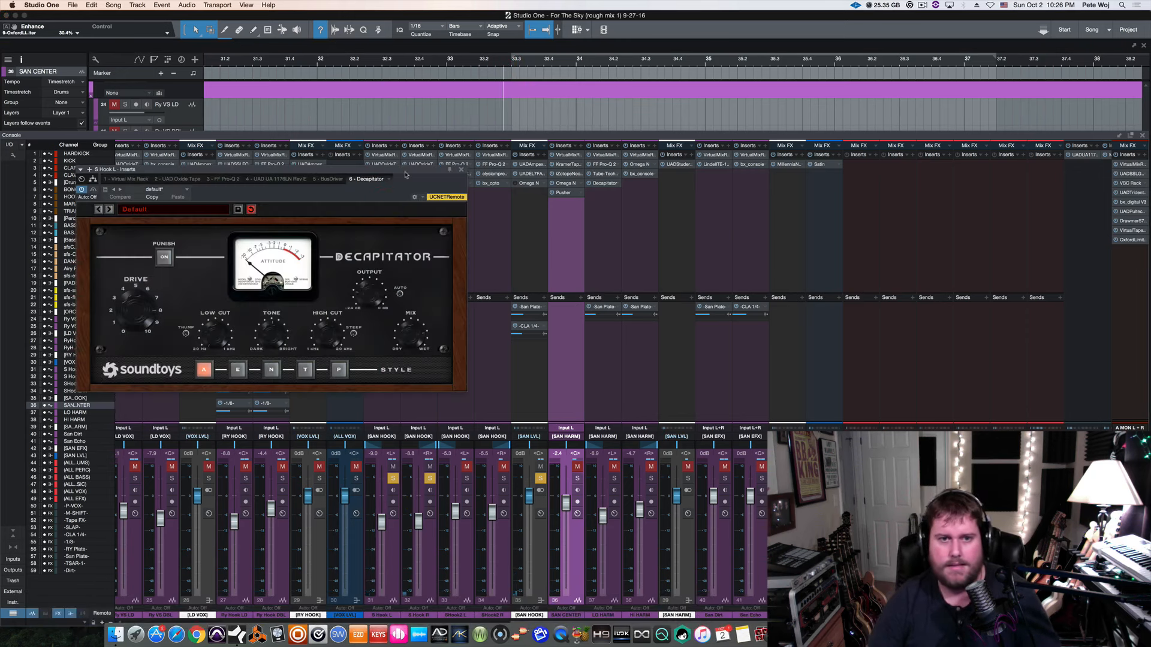
pyautogui.moveTo(405, 174); pyautogui.dragTo(430, 195)
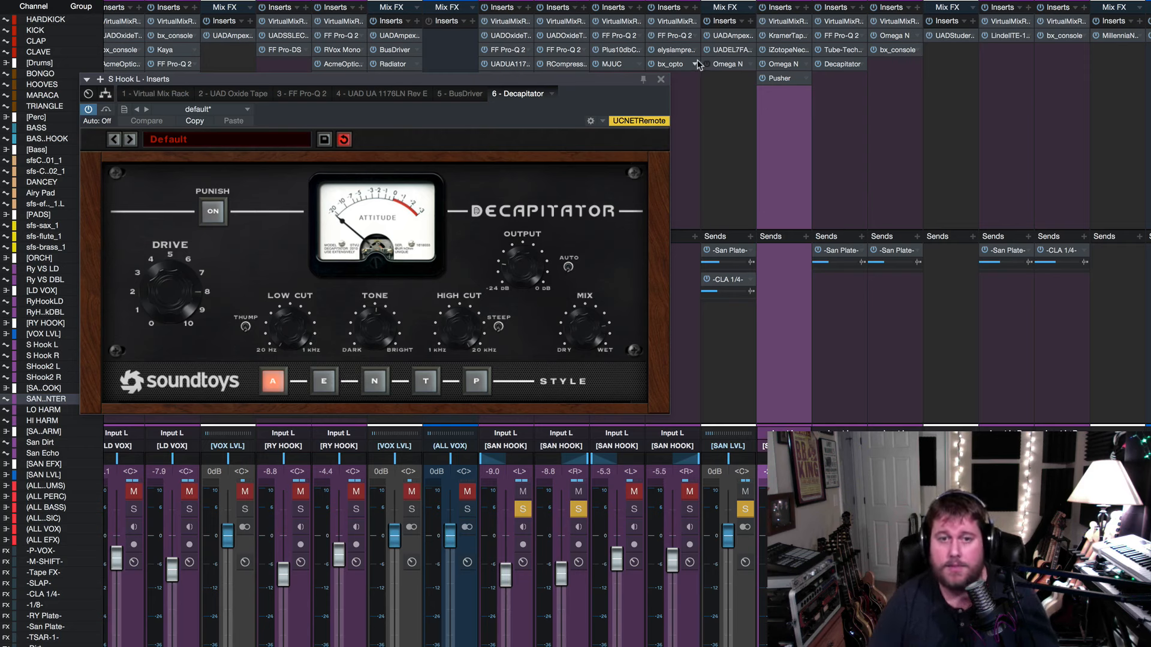
pyautogui.moveTo(609, 79); pyautogui.dragTo(453, 7)
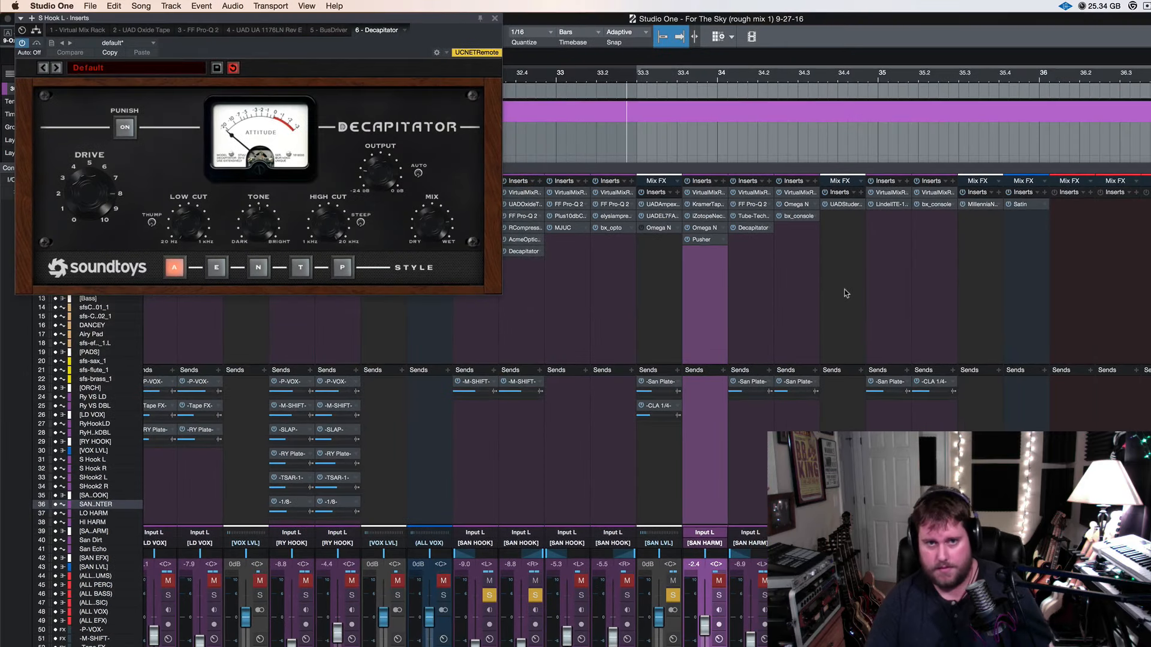
# Bypass the Decapitator inserts on S Hook L and S Hook R and switch both back on.
pyautogui.hscroll(-5, 845, 294)
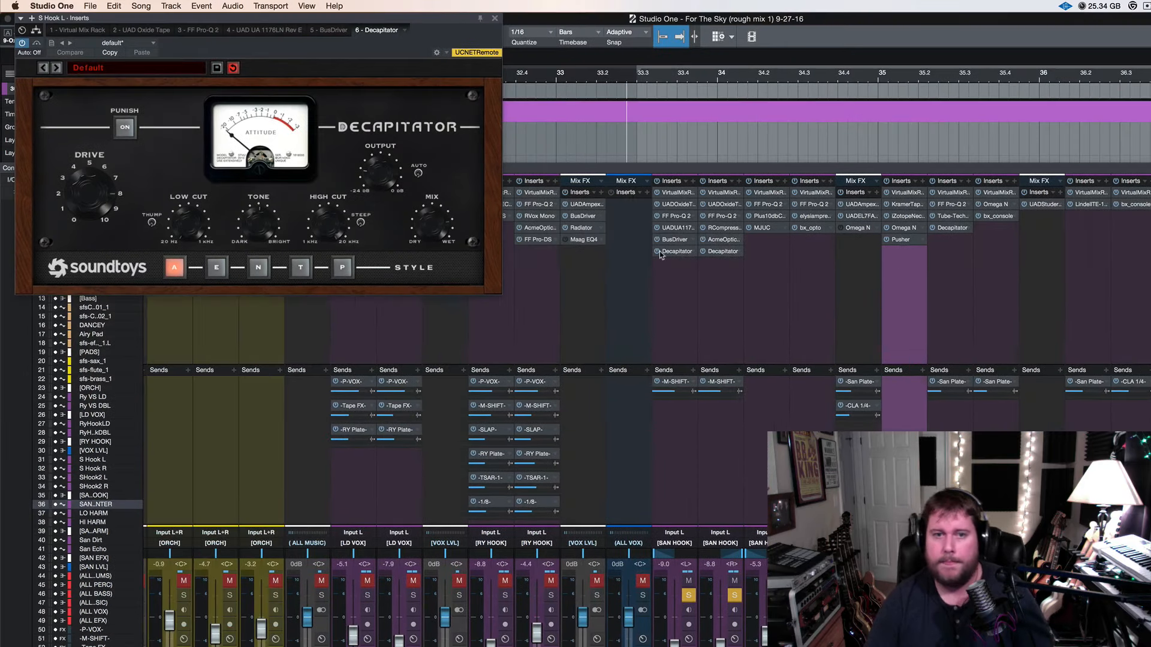
pyautogui.click(657, 251)
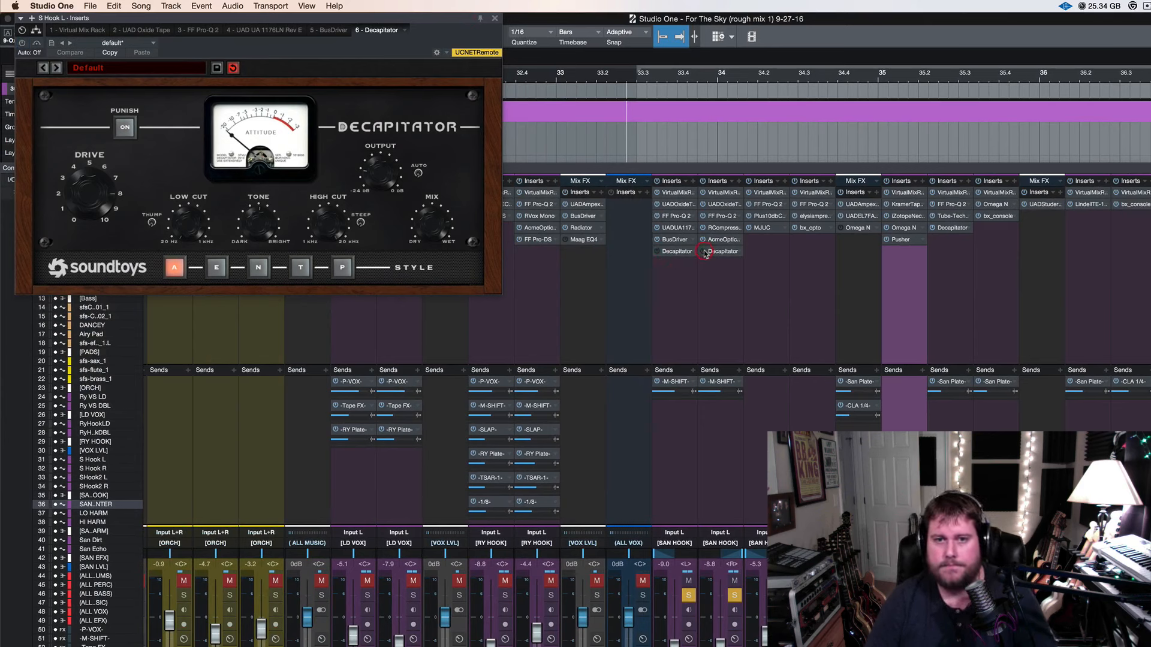
pyautogui.click(657, 251)
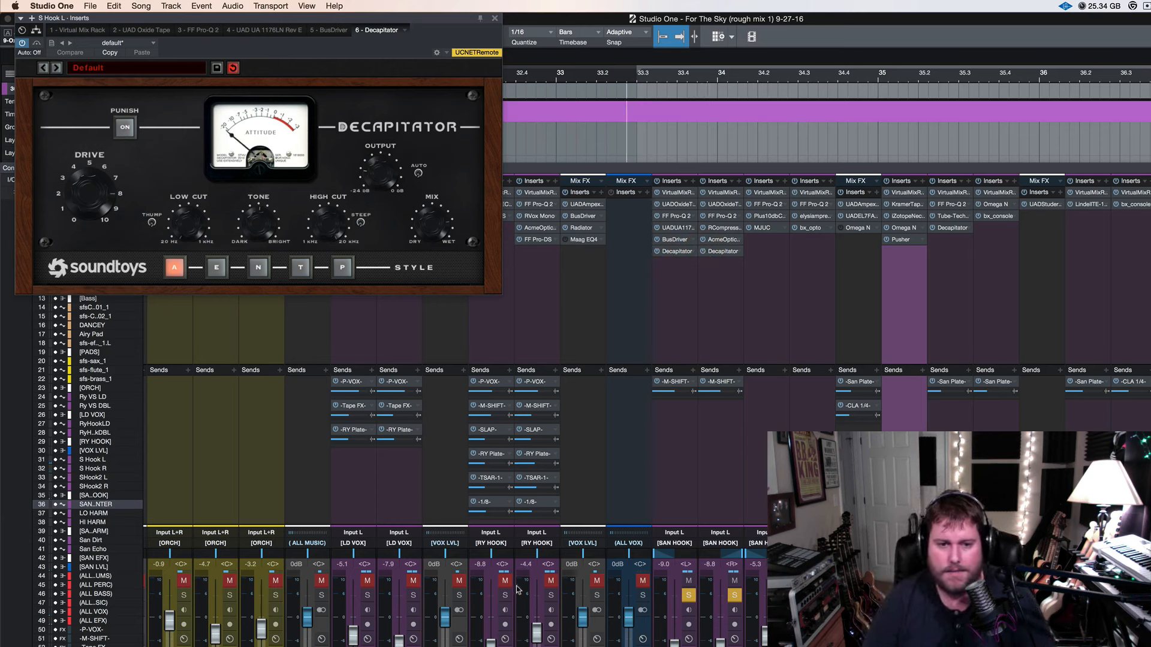
# Solo Ry Hook LD and Ry Hook DBL alongside the S Hook pair, and clear those two added solos again.
pyautogui.moveTo(505, 595); pyautogui.dragTo(642, 595)
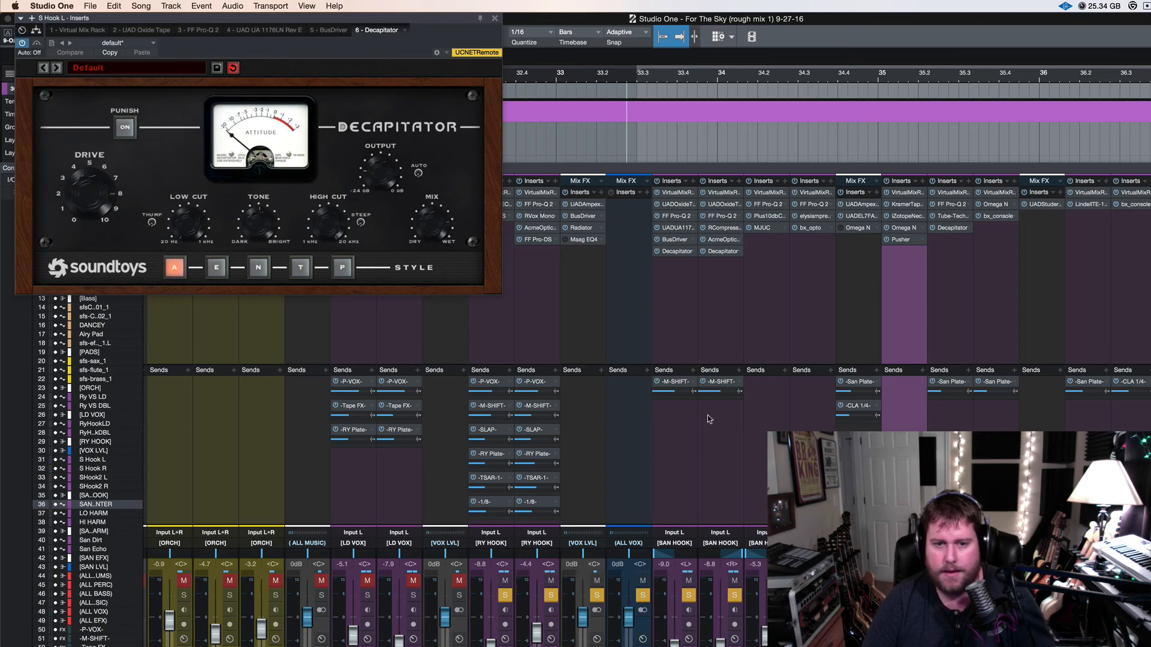
pyautogui.click(657, 251)
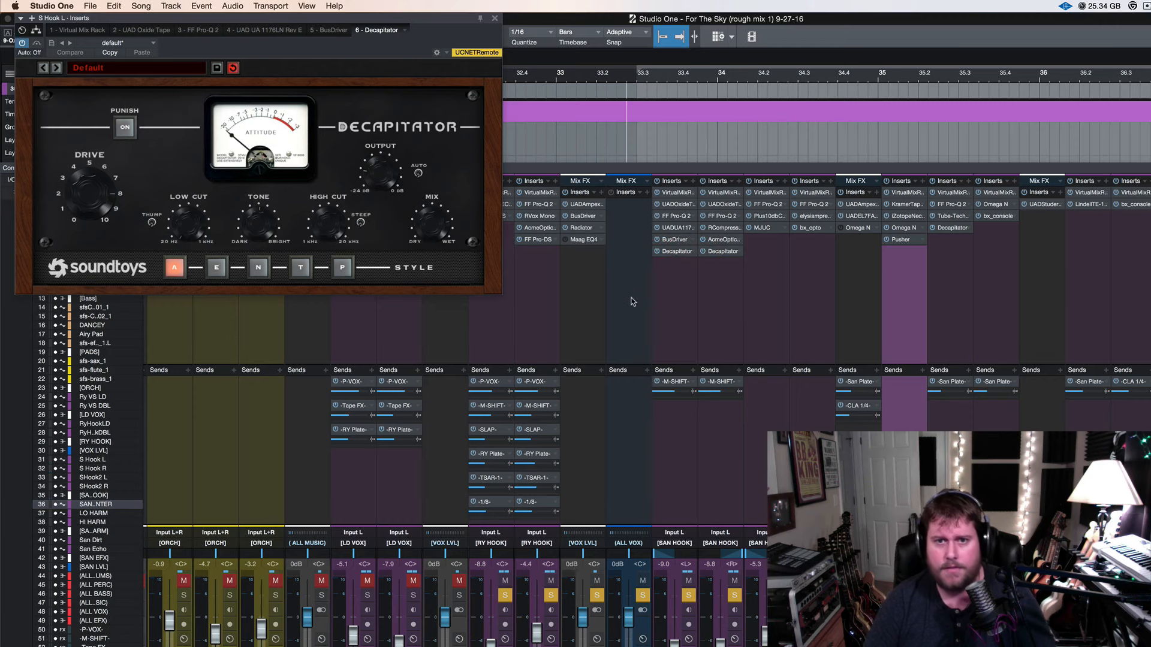
pyautogui.click(508, 600)
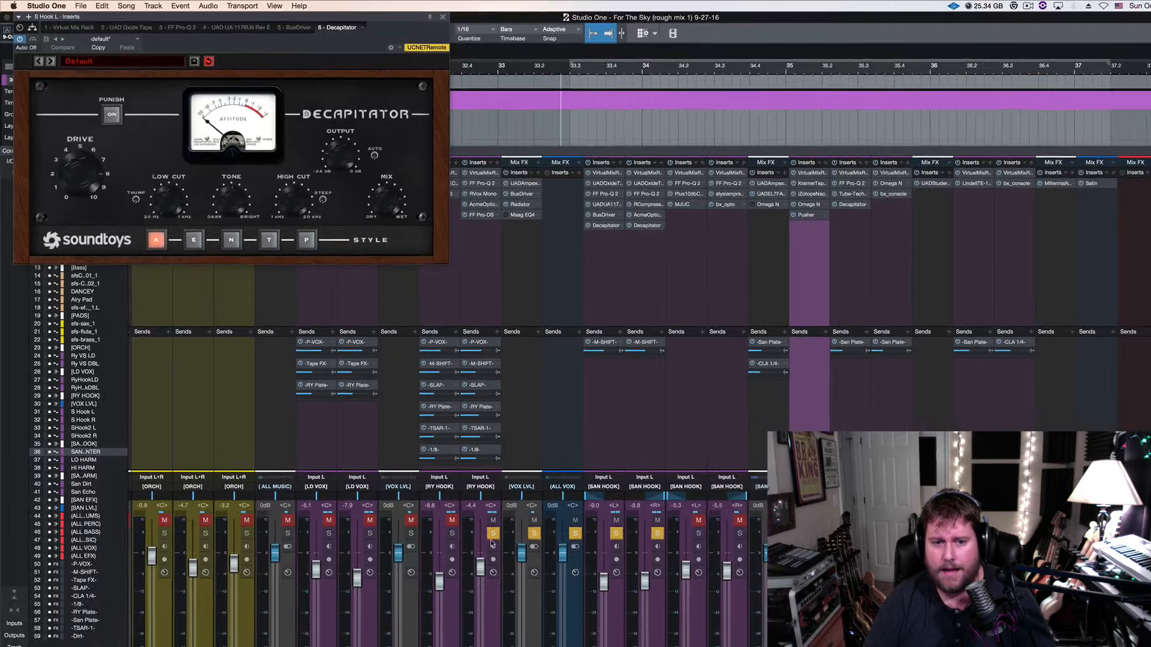
pyautogui.click(550, 600)
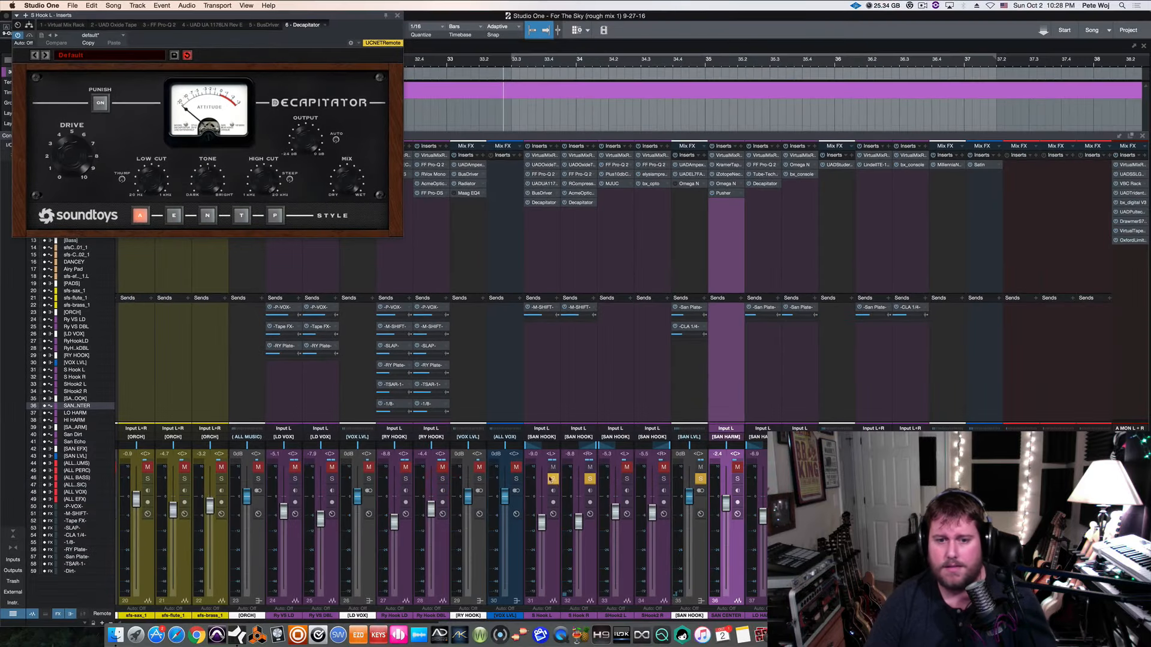
# Move the solos from S Hook L and R to SHook2 L and R, and listen to that pair alone.
pyautogui.click(553, 480)
pyautogui.click(589, 481)
pyautogui.click(627, 479)
pyautogui.click(663, 479)
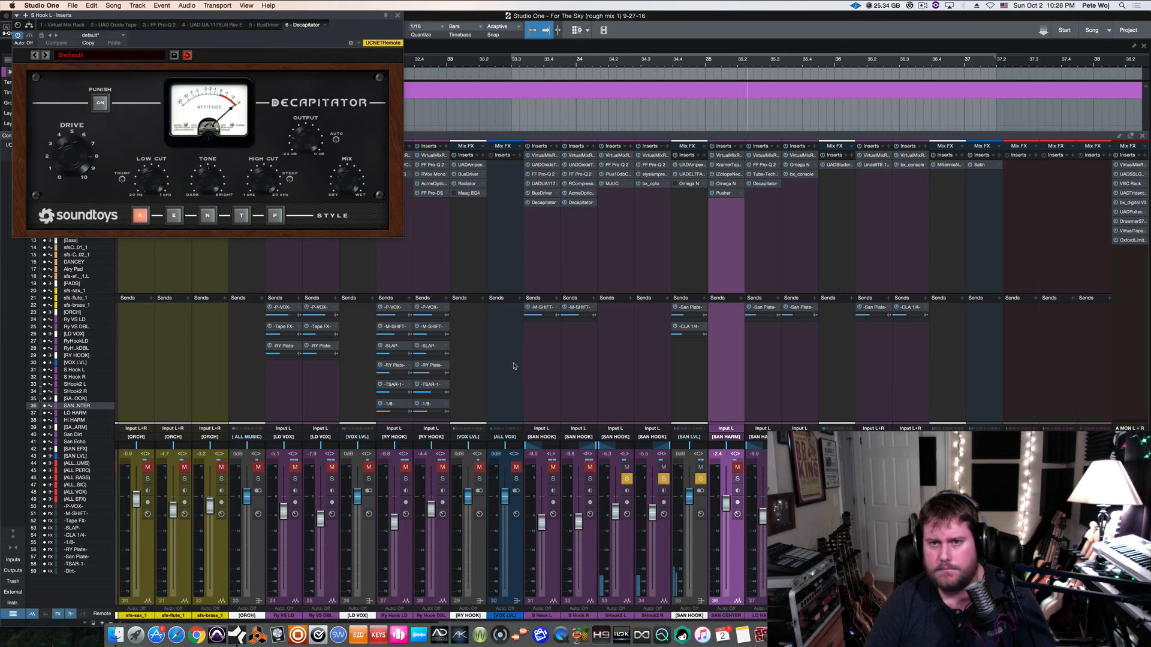
pyautogui.press('space')
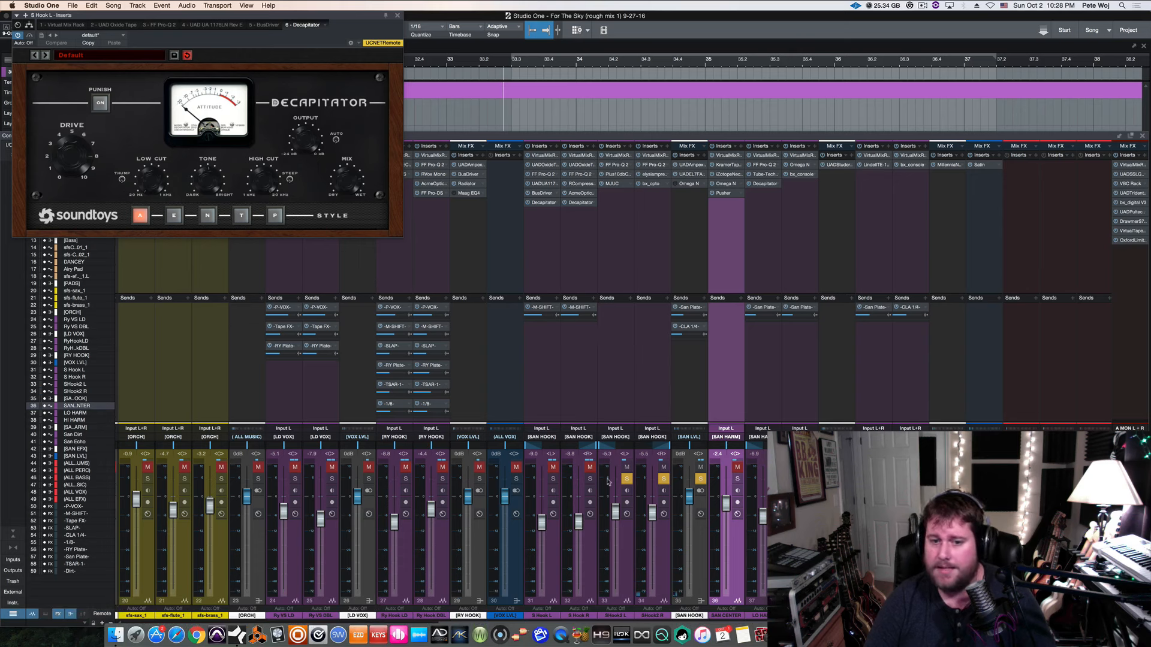
# Add S Hook L and S Hook R to the solo and listen to all four hook channels together.
pyautogui.click(553, 478)
pyautogui.click(589, 478)
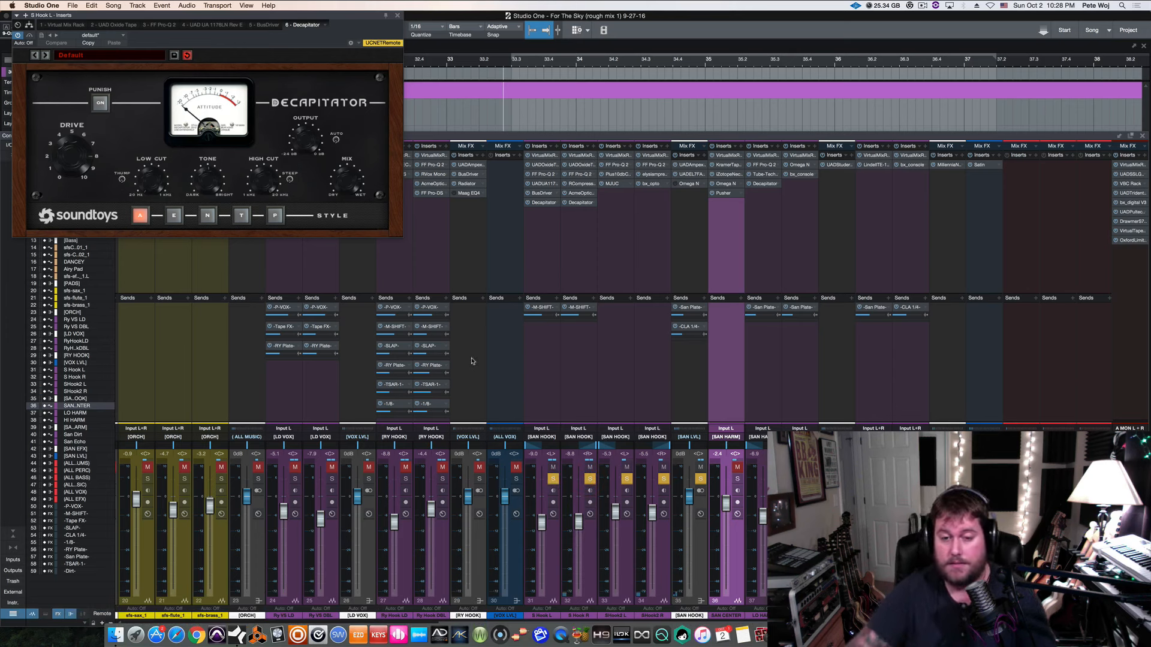
pyautogui.press('space')
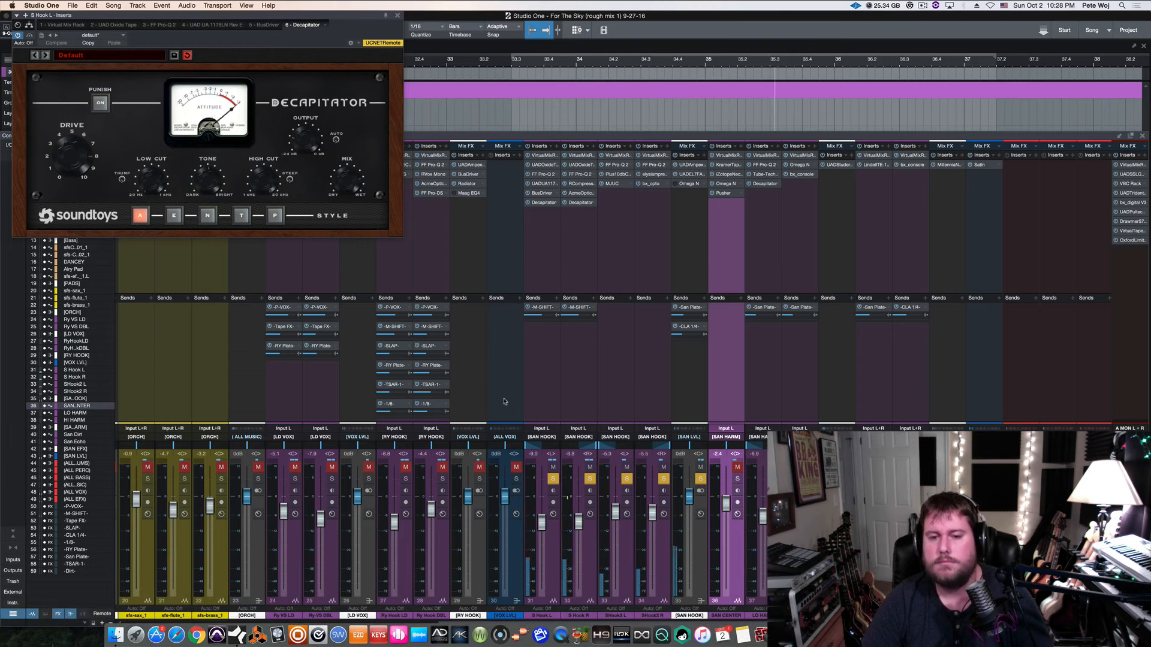
pyautogui.press('space')
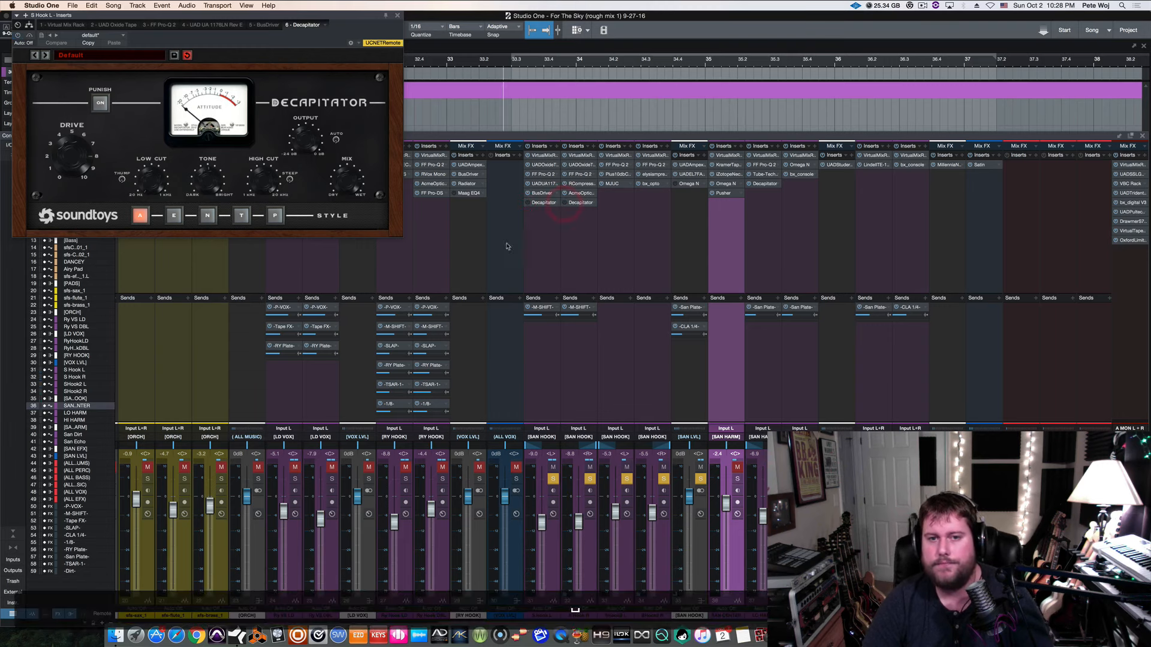
# Listen to the four hook channels with both Decapitators bypassed, and close the plug-in window with the inserts switched back on.
pyautogui.press('space')
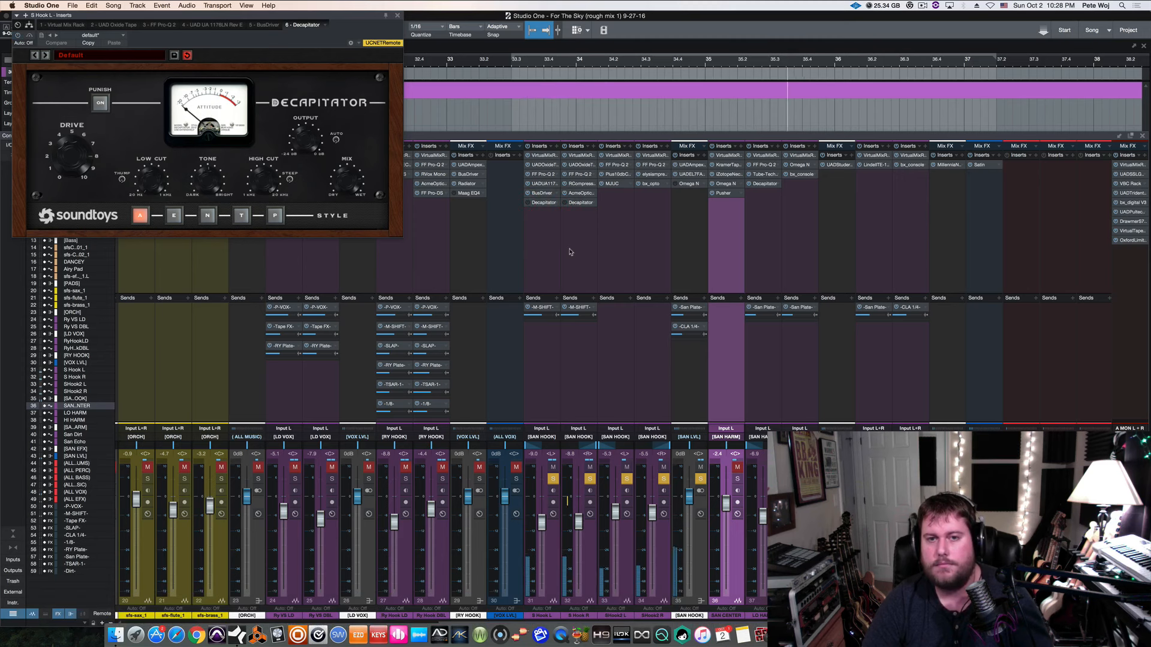
pyautogui.press('space')
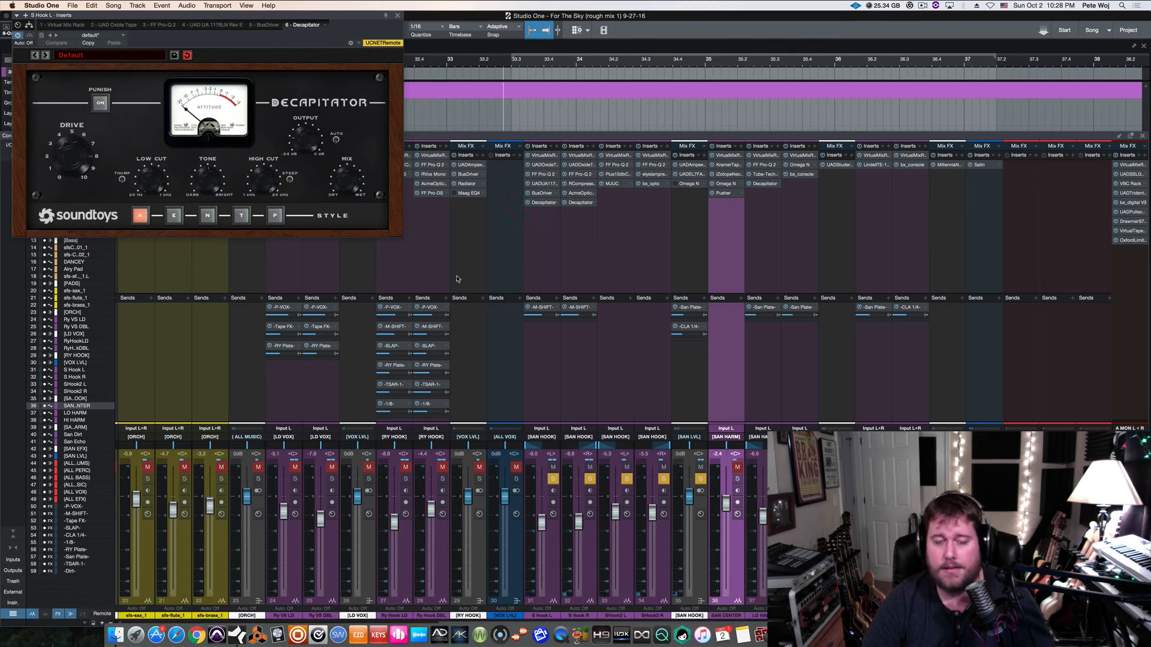
pyautogui.click(400, 16)
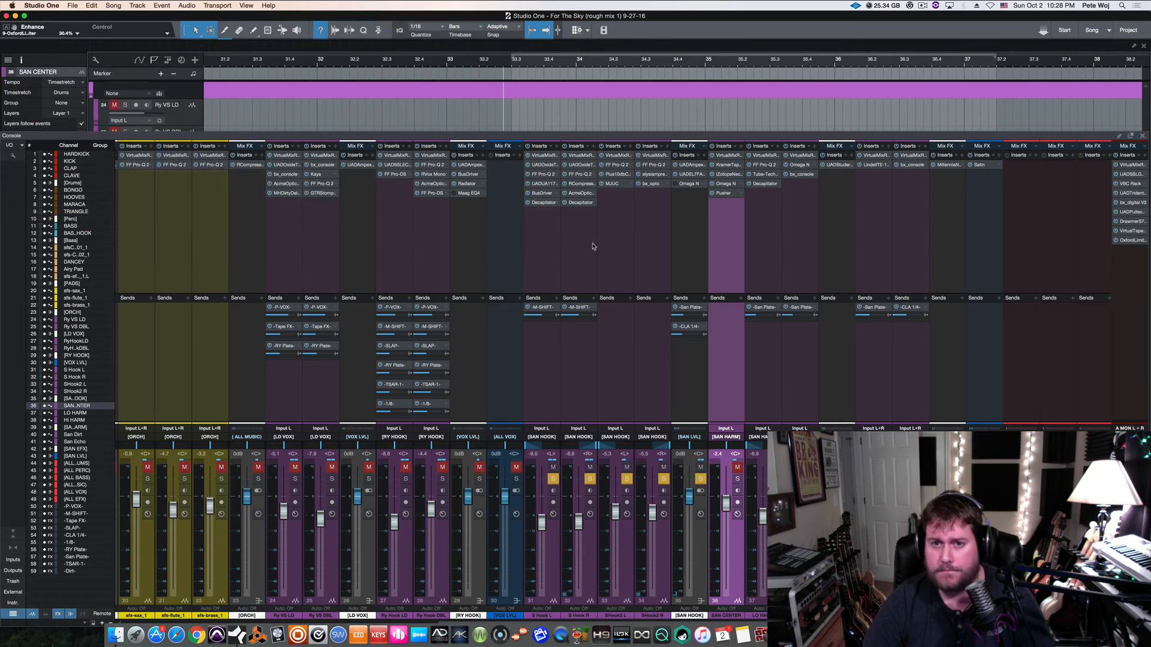
# Clear the solos on the four S Hook channels, solo SAN CENTER, and listen to it alone.
pyautogui.hscroll(1, 592, 246)
pyautogui.hscroll(4, 593, 247)
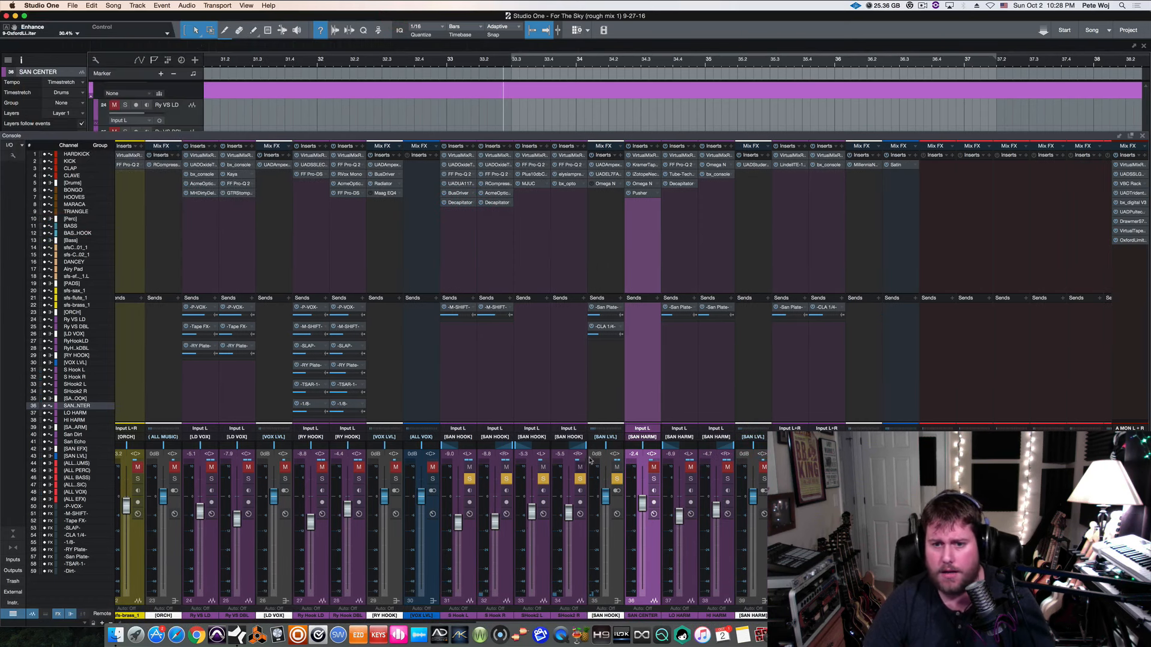
pyautogui.moveTo(469, 480); pyautogui.dragTo(586, 486)
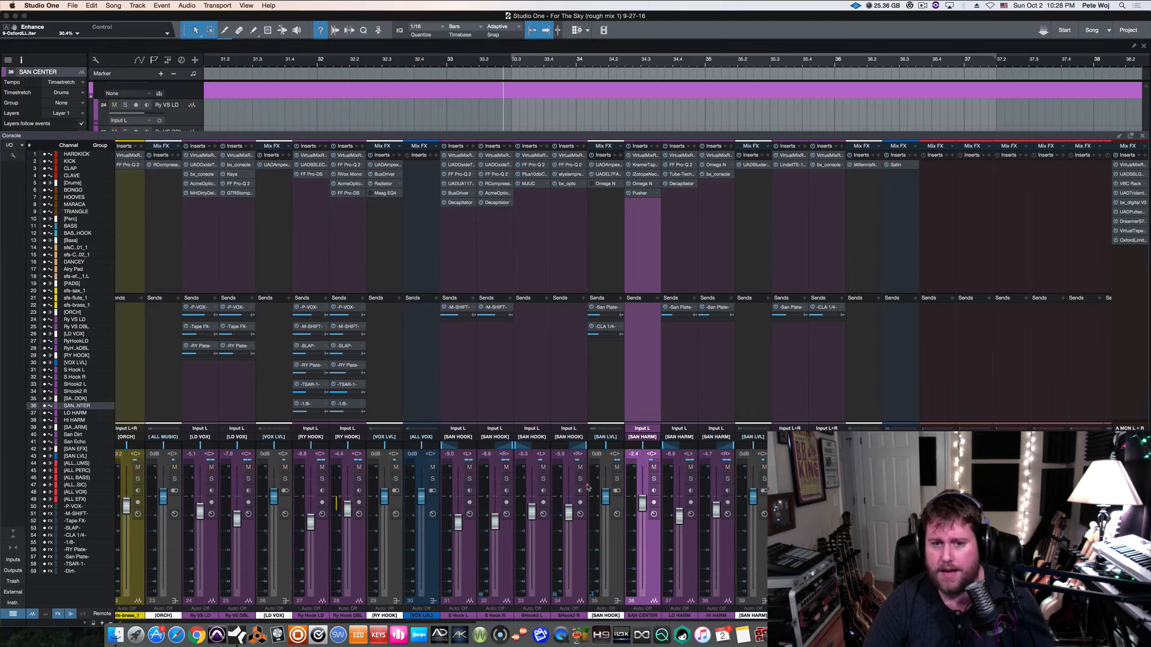
pyautogui.click(654, 479)
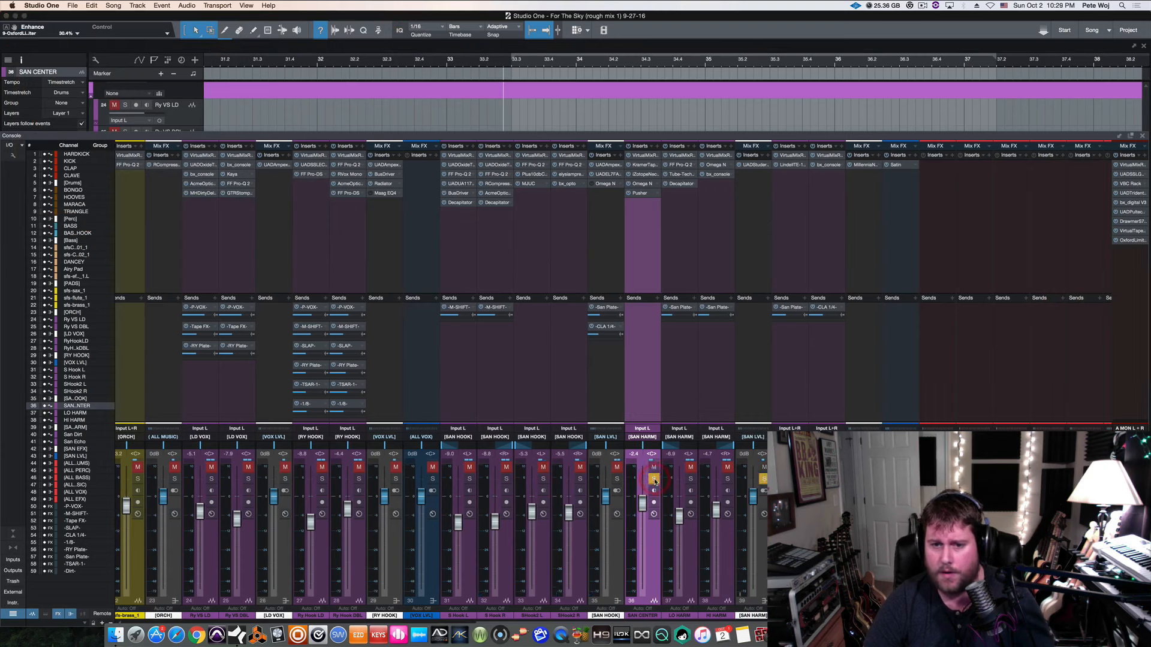
pyautogui.press('space')
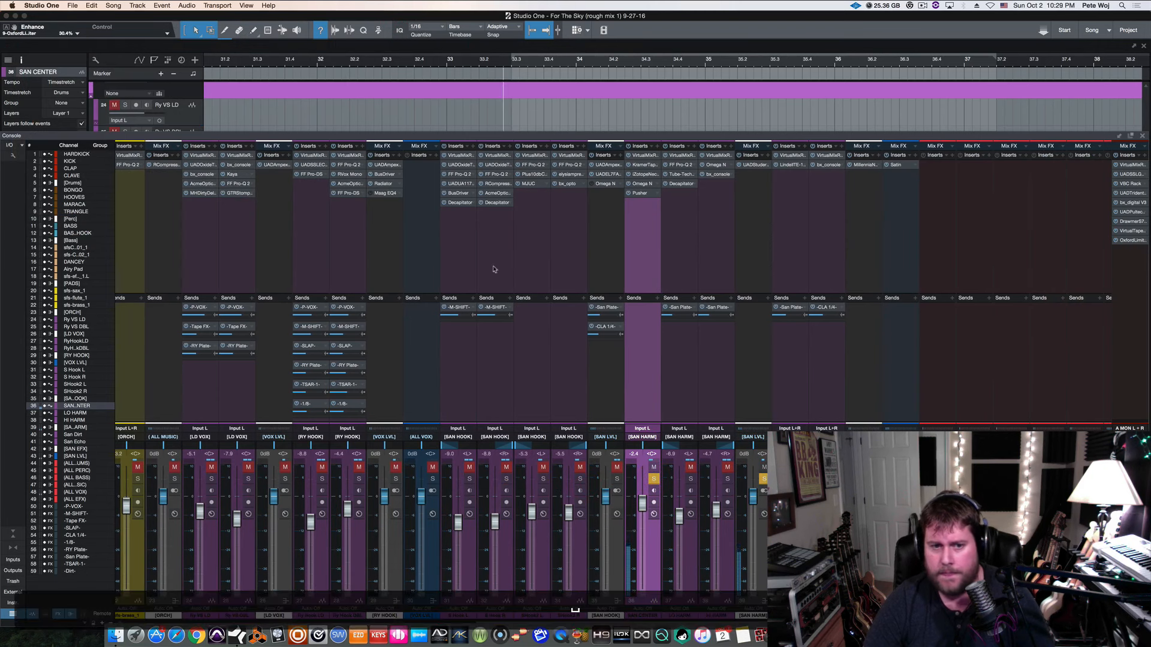
pyautogui.press('space')
# Solo Ry Hook LD and Ry Hook DBL with SAN CENTER, listen to the blend, and clear the two Ry Hook solos.
pyautogui.click(321, 479)
pyautogui.click(358, 479)
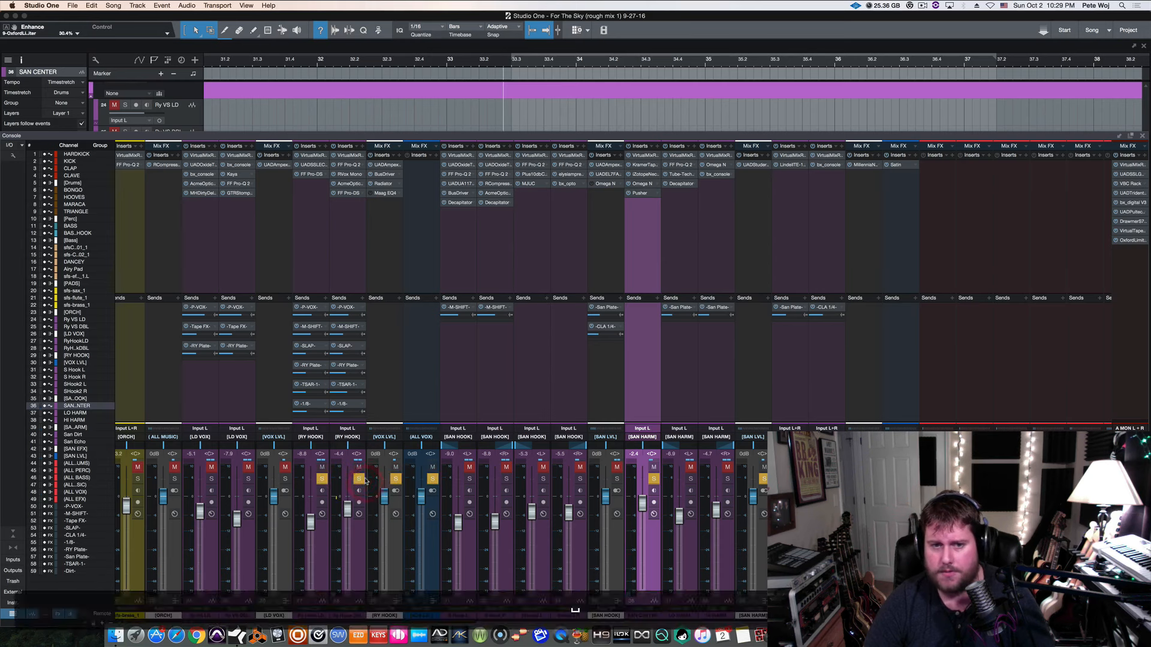
pyautogui.press('space')
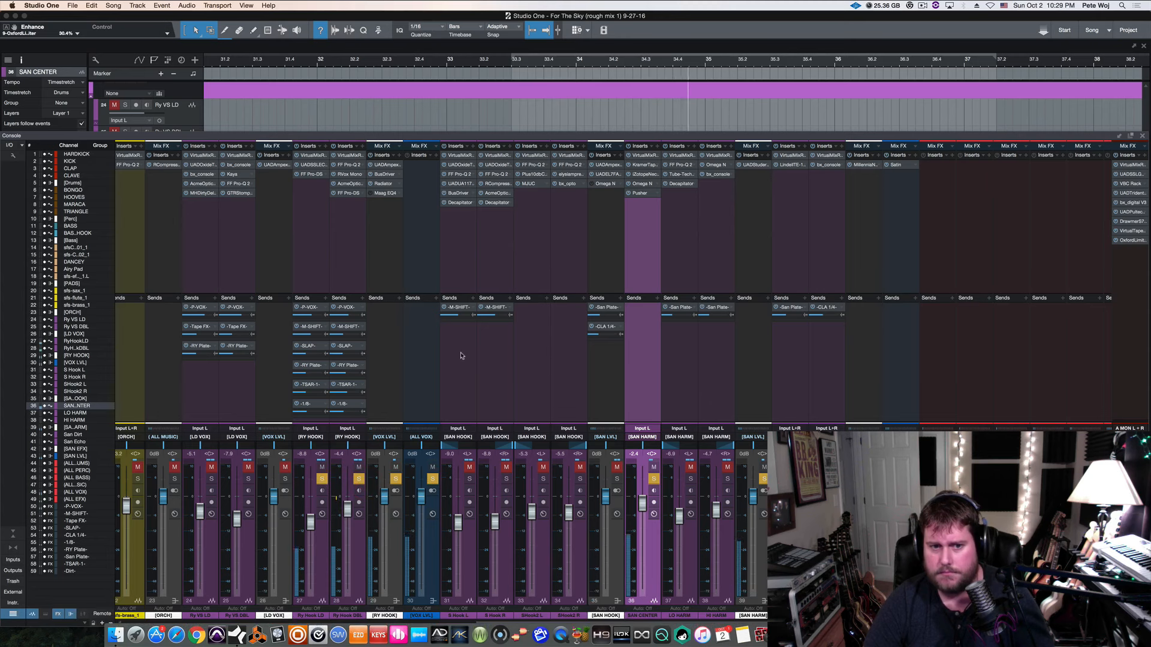
pyautogui.press('space')
pyautogui.click(359, 479)
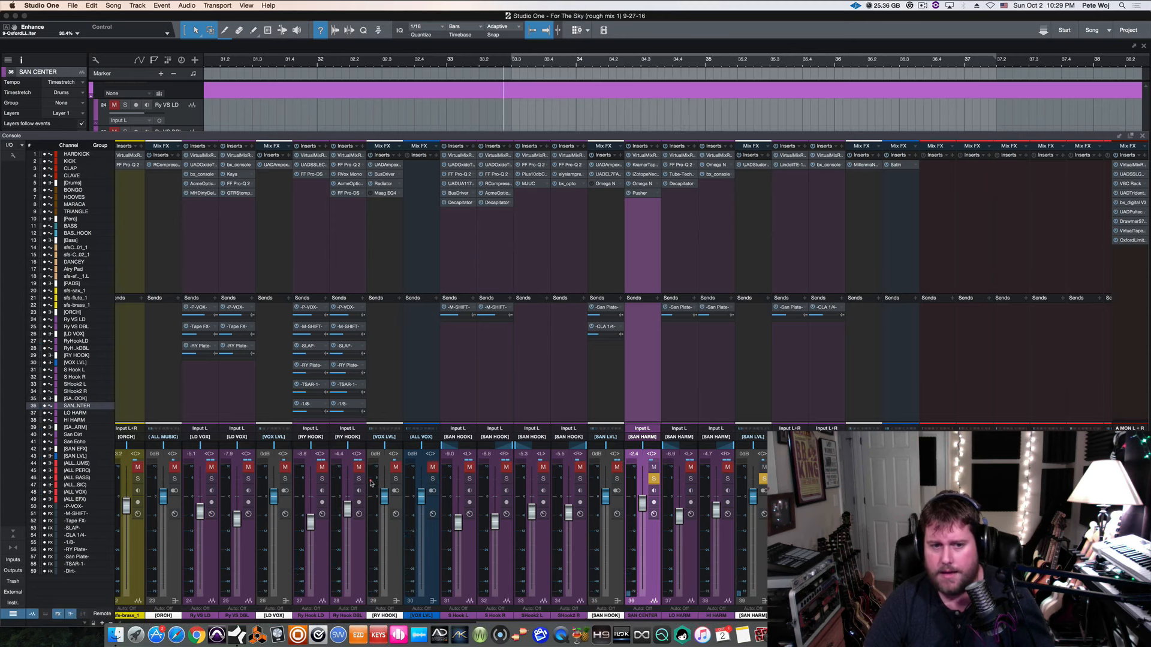
# Add LO HARM to the soloed SAN CENTER and listen to the two channels together.
pyautogui.click(691, 479)
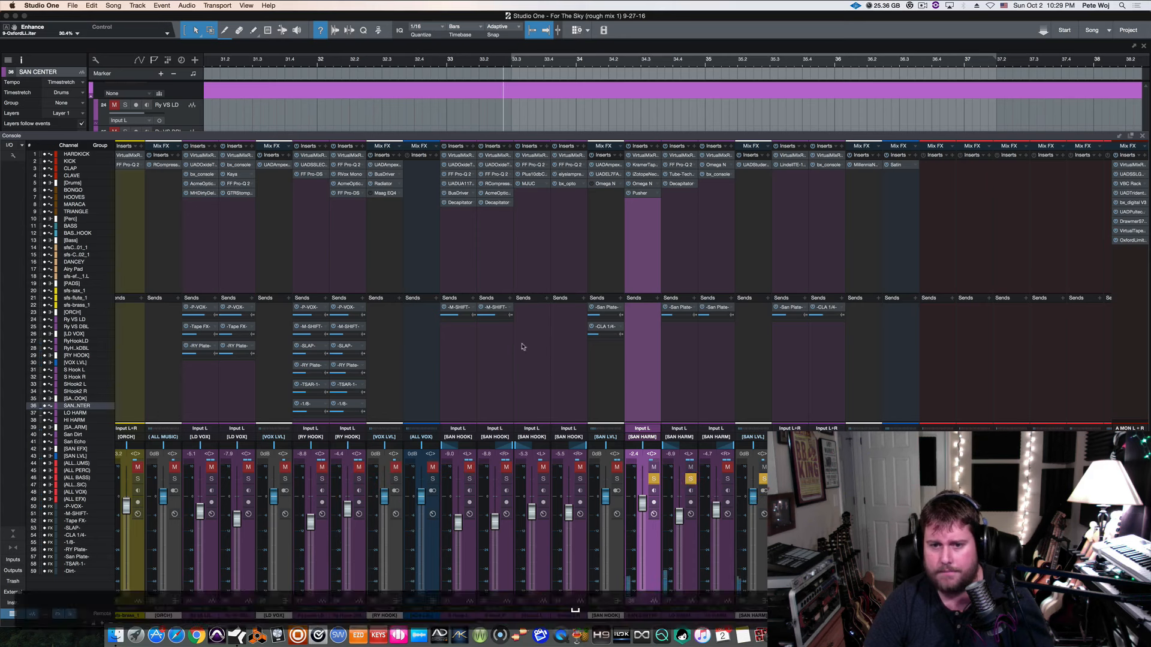
pyautogui.press('space')
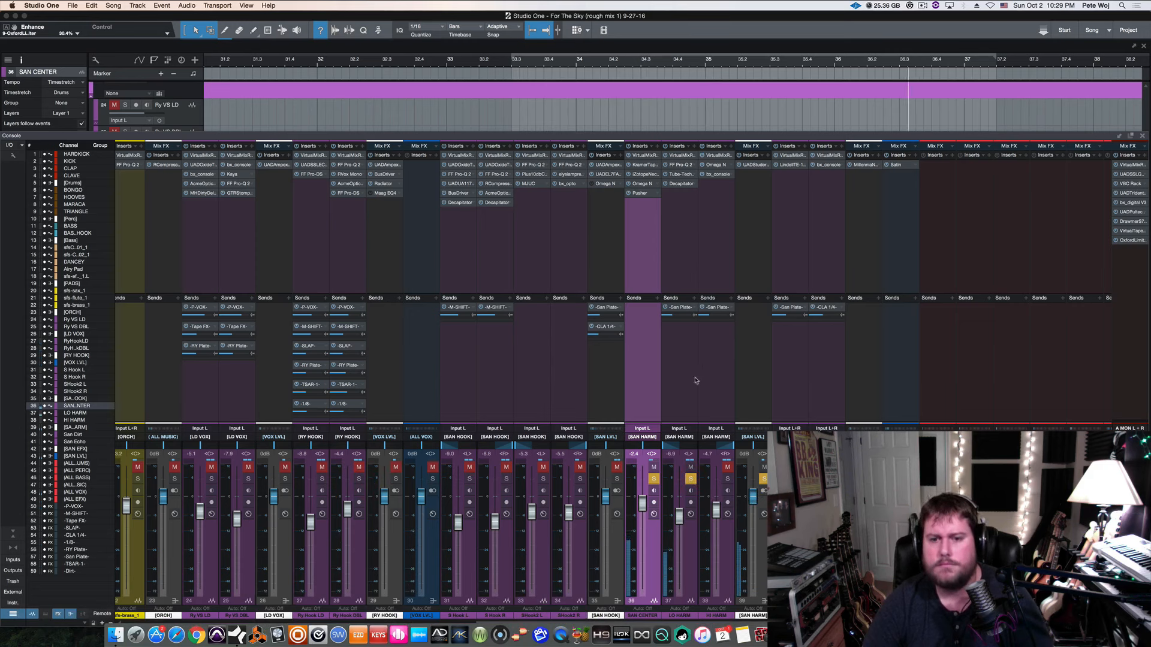
pyautogui.press('space')
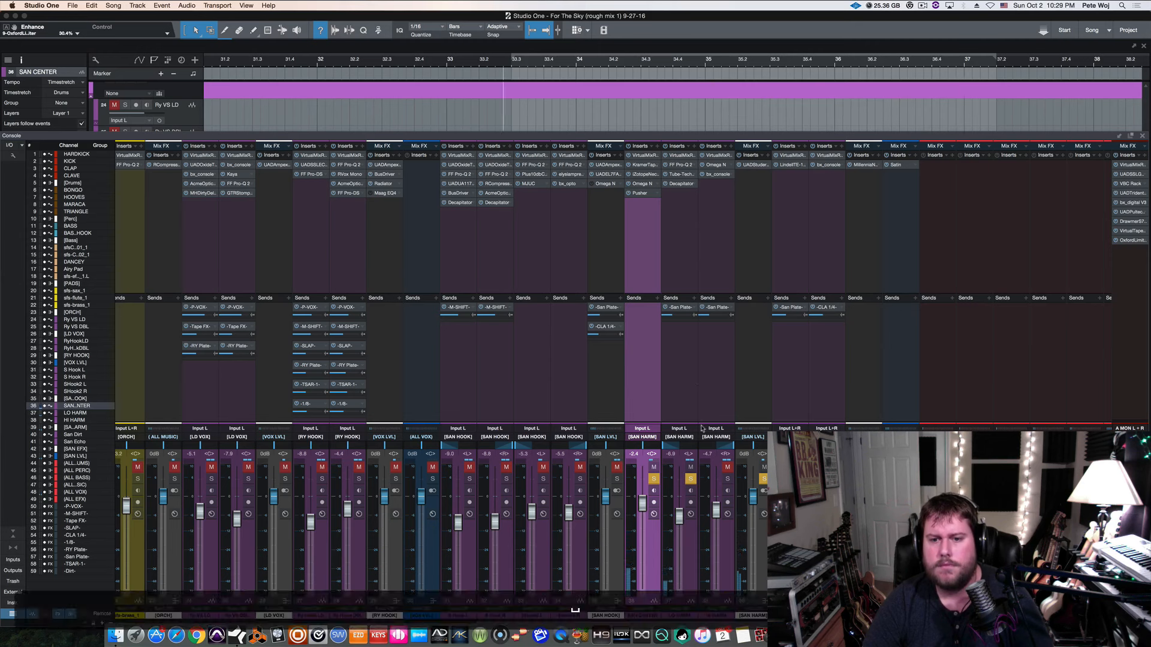
# Solo HI HARM with LO HARM, remove SAN CENTER from the solo, and listen to the two harmonies.
pyautogui.click(727, 479)
pyautogui.click(653, 479)
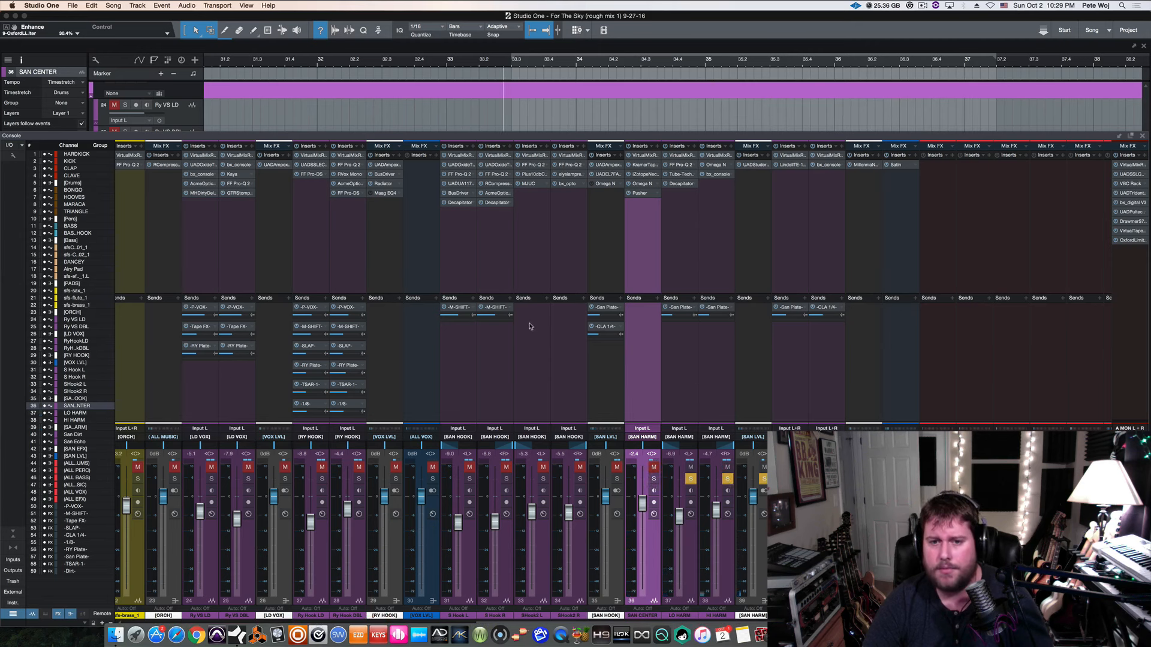
pyautogui.press('space')
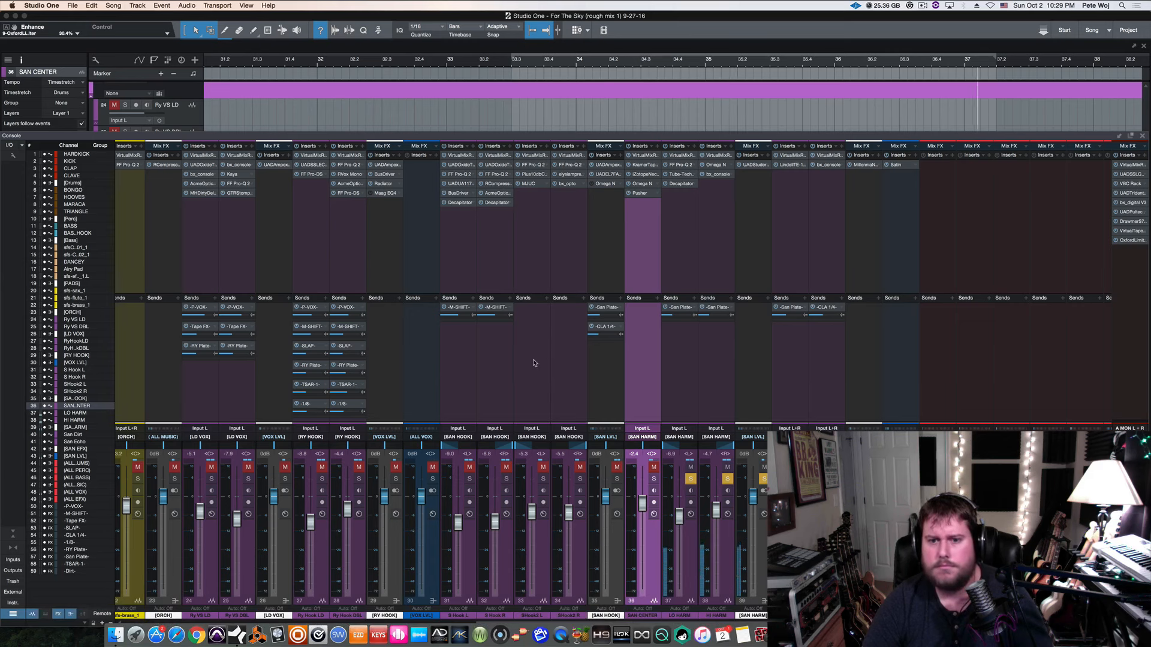
pyautogui.press('space')
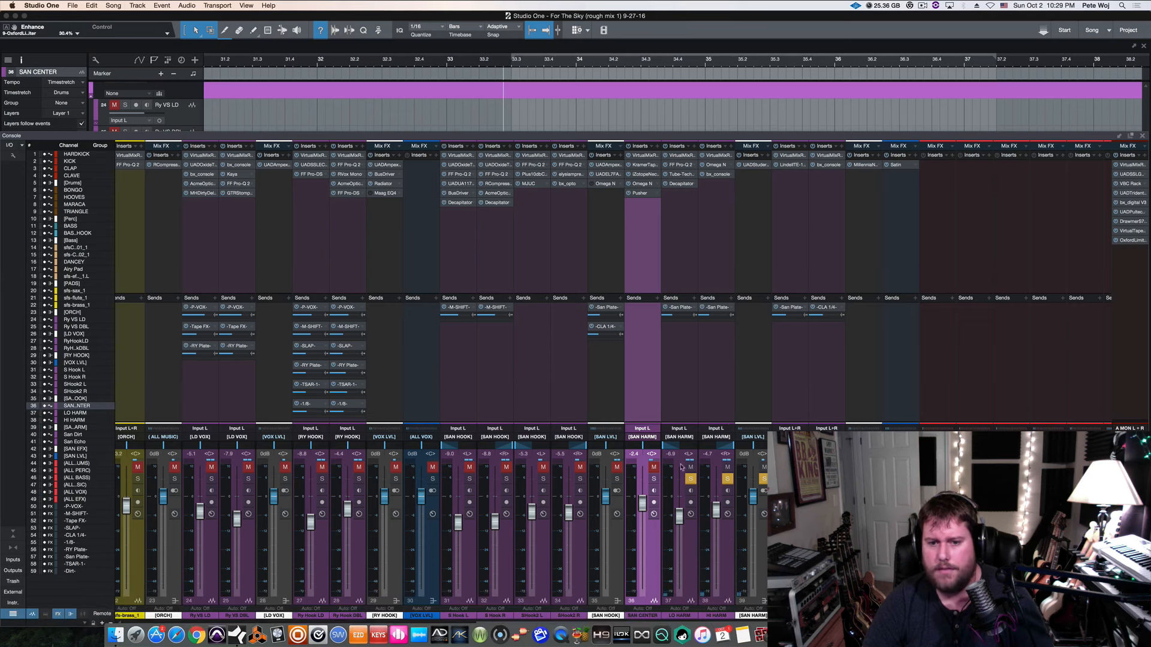
# Play SAN CENTER, LO HARM and HI HARM soloed together, and clear the two harmony solos so only SAN CENTER stays soloed.
pyautogui.click(653, 479)
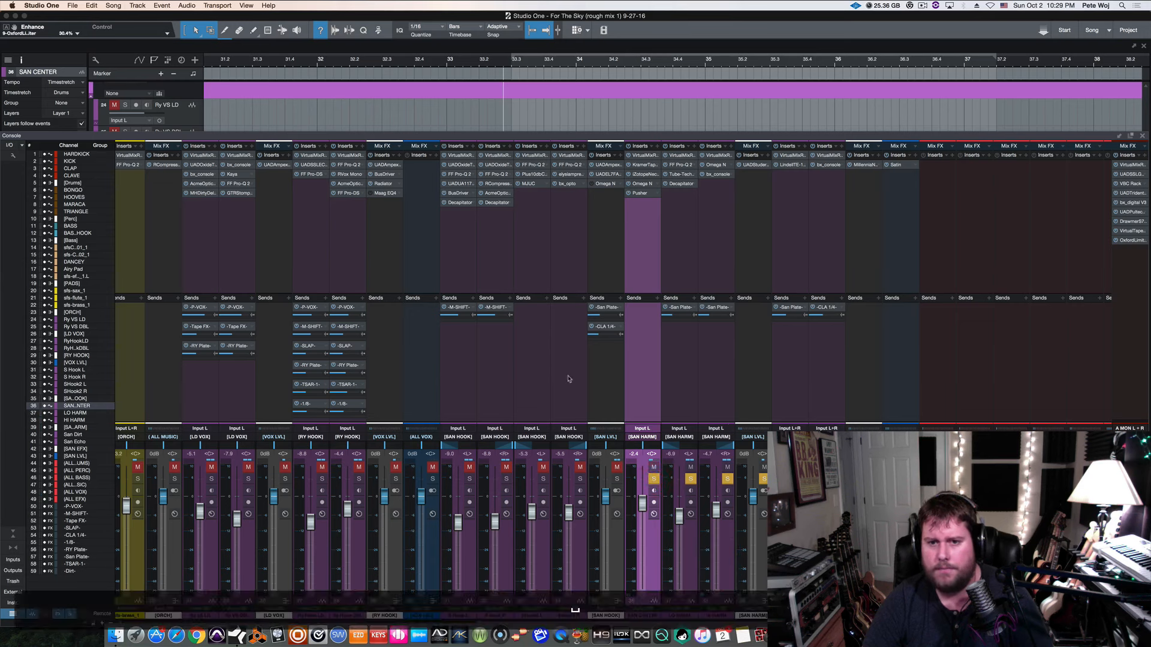
pyautogui.press('space')
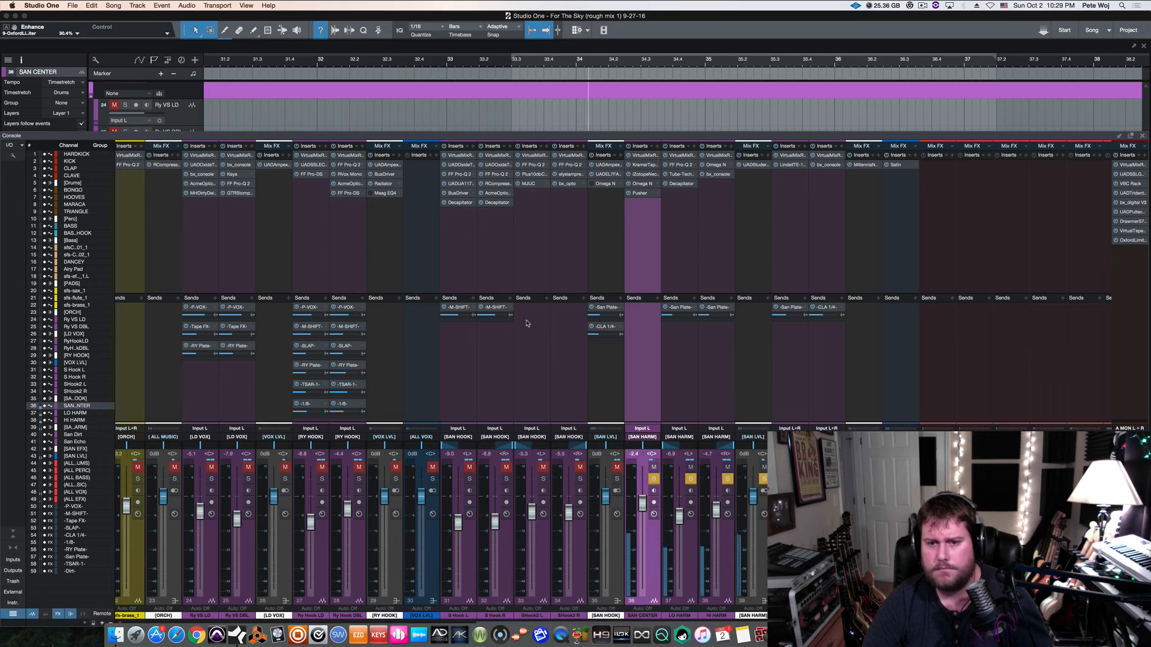
pyautogui.click(690, 479)
pyautogui.press('space')
pyautogui.click(727, 479)
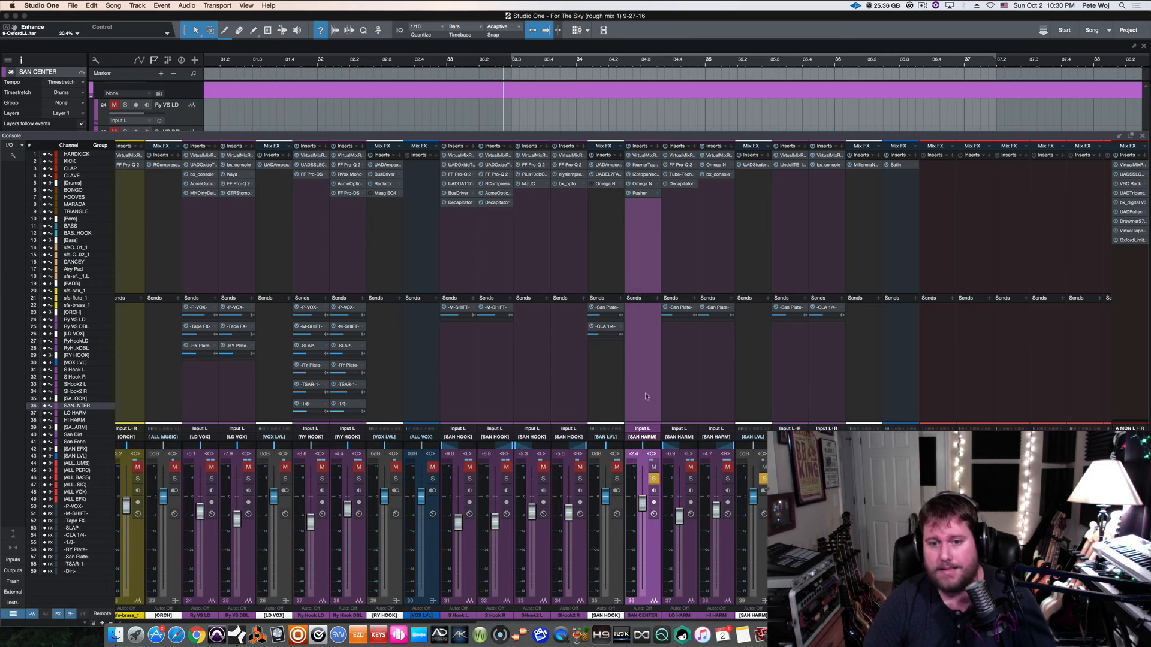
# Open iZotope Nectar 2 on SAN CENTER and review its EQ, Compressors, Reverb, Saturation and FX modules.
pyautogui.click(642, 175)
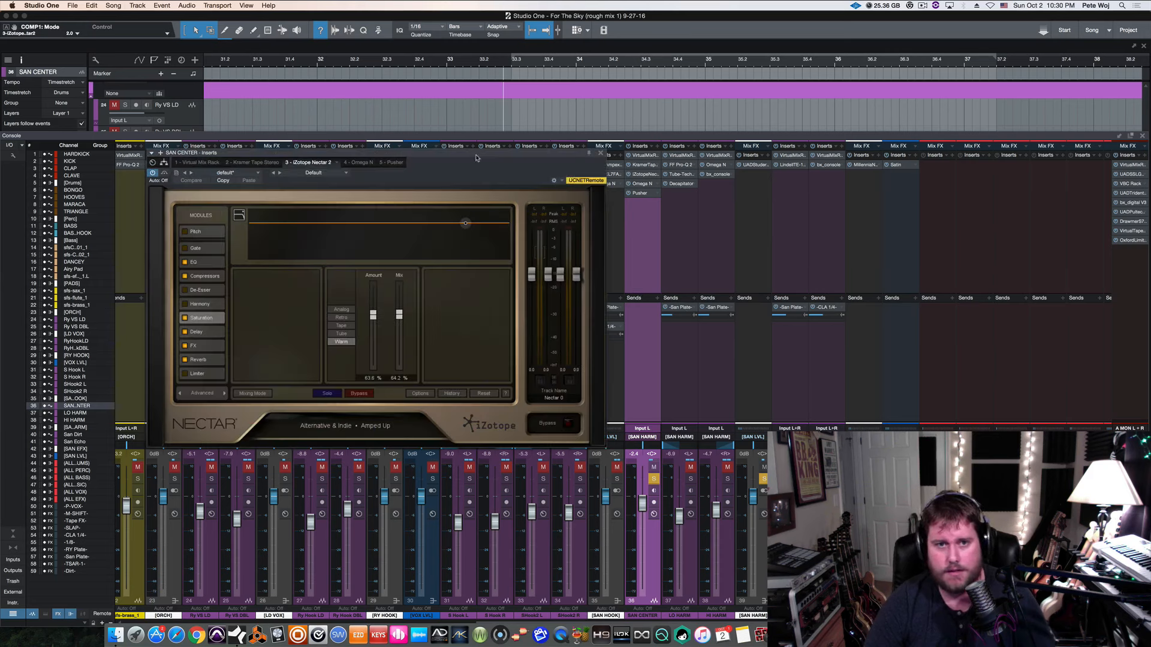
pyautogui.moveTo(477, 158); pyautogui.dragTo(434, 145)
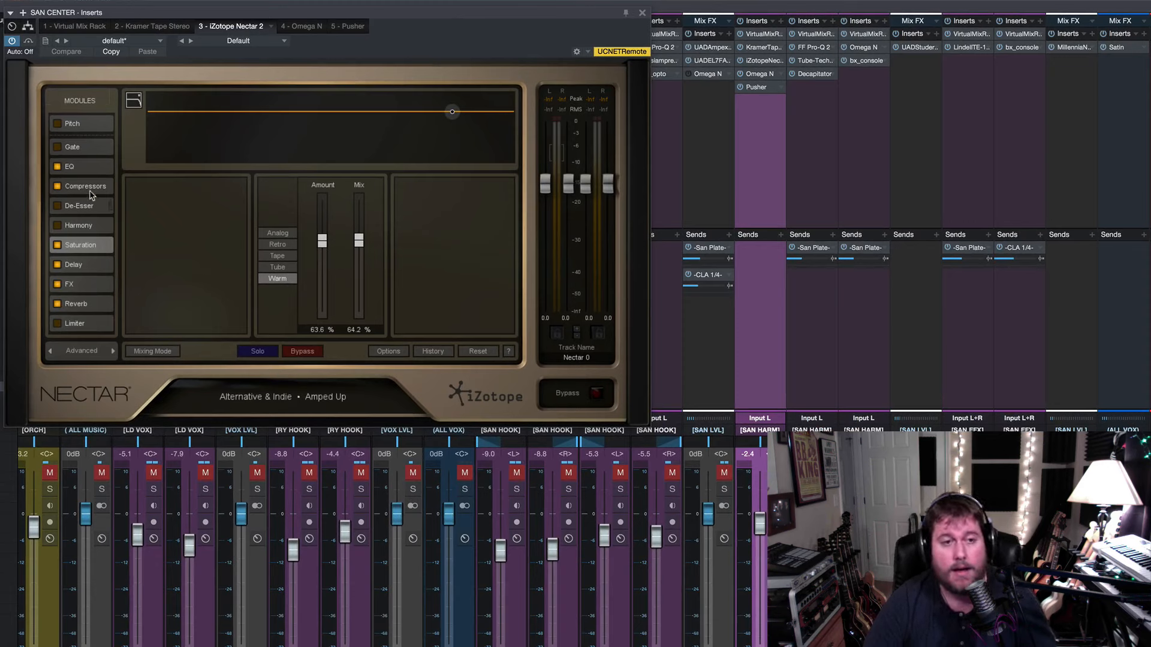
pyautogui.click(94, 169)
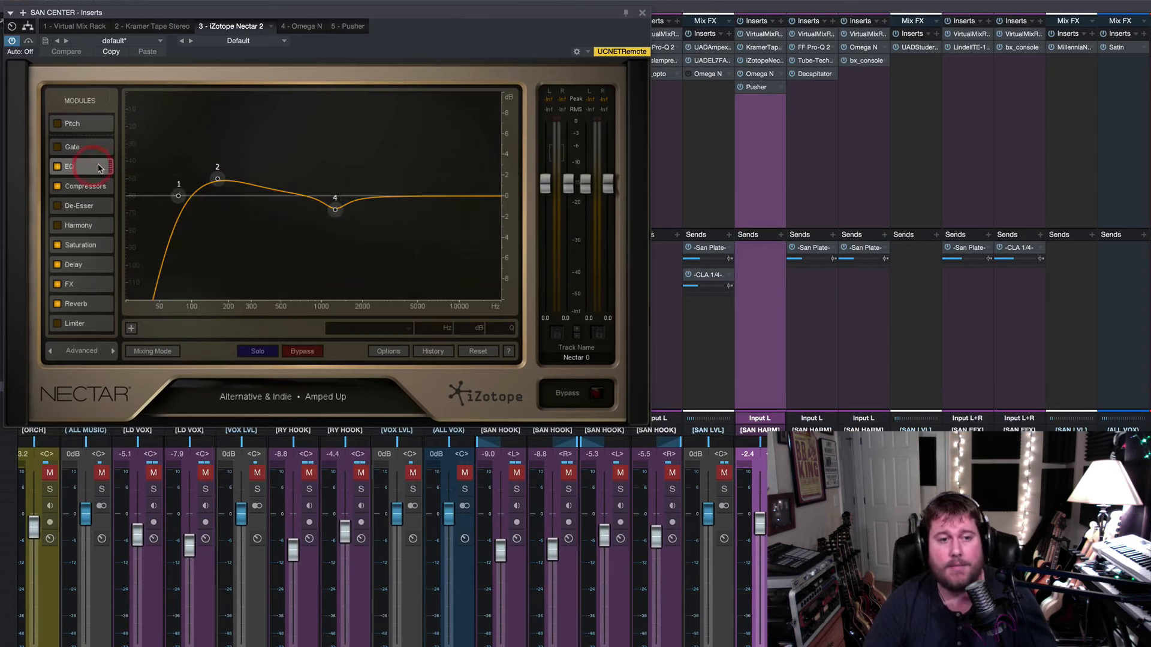
pyautogui.click(90, 188)
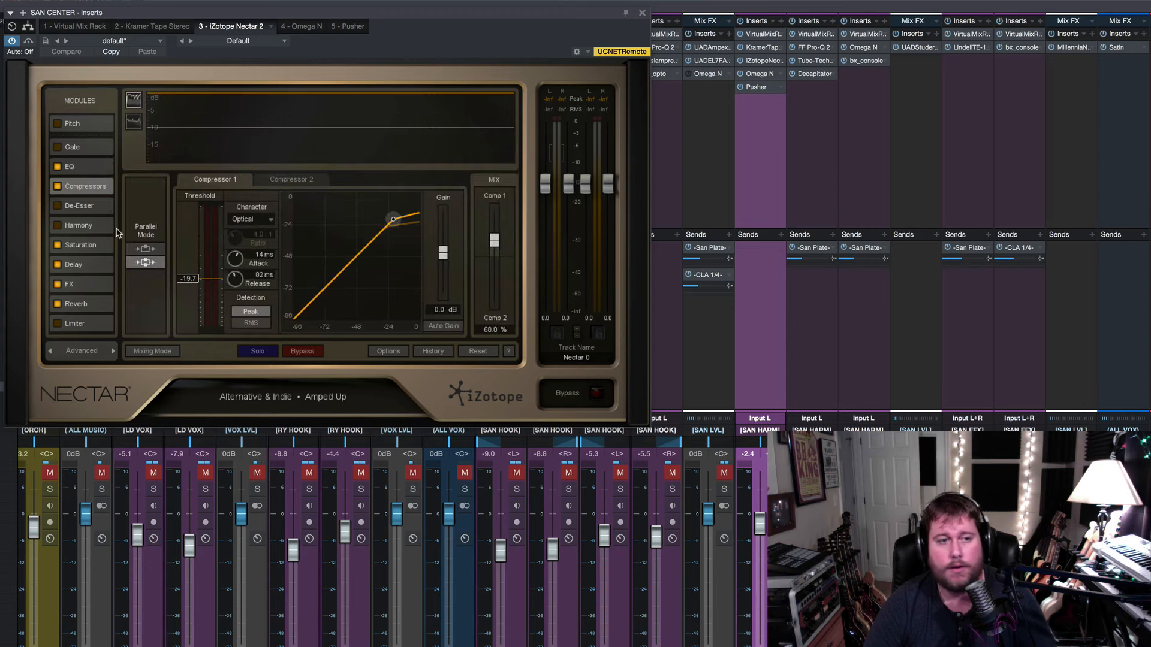
pyautogui.click(90, 304)
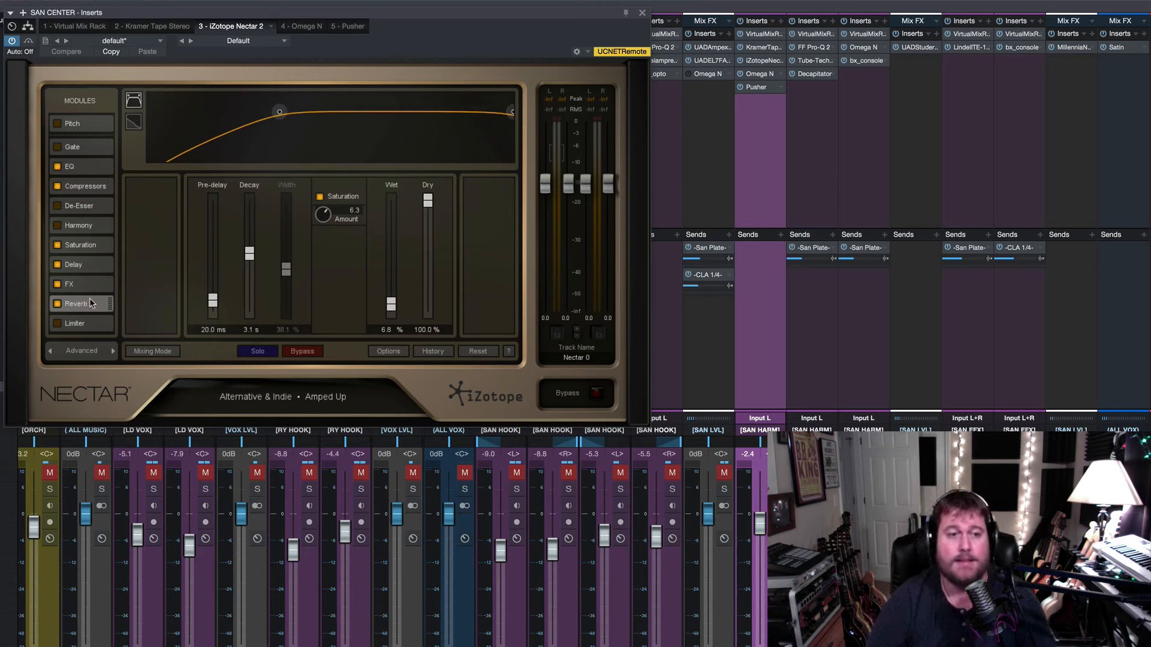
pyautogui.click(83, 247)
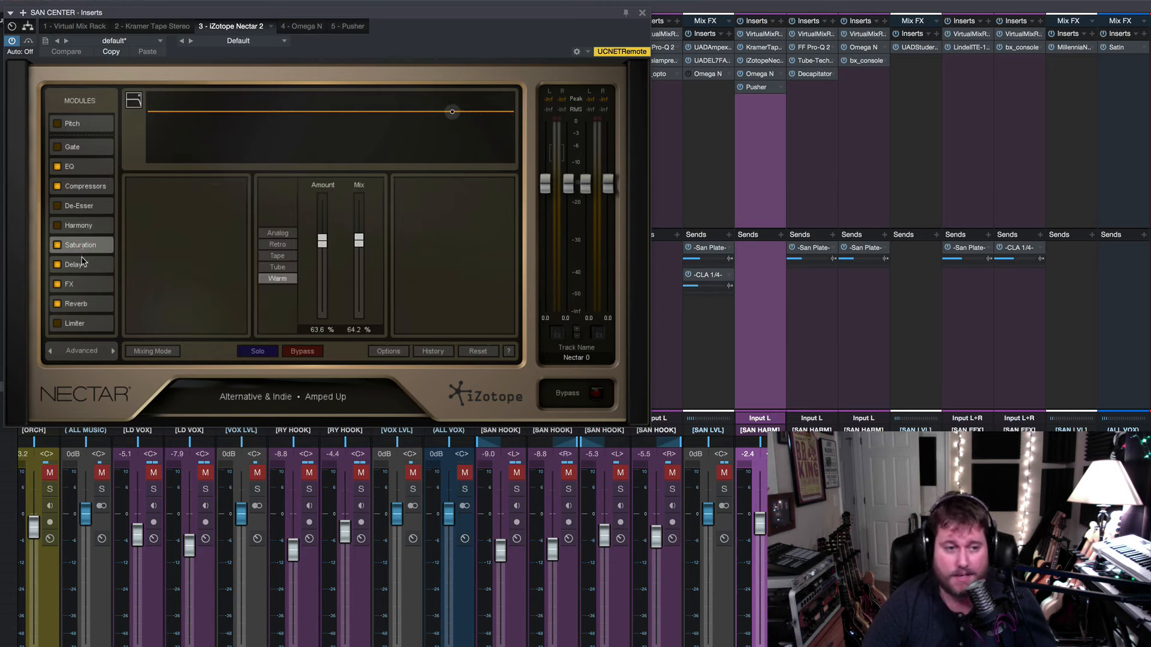
pyautogui.click(90, 285)
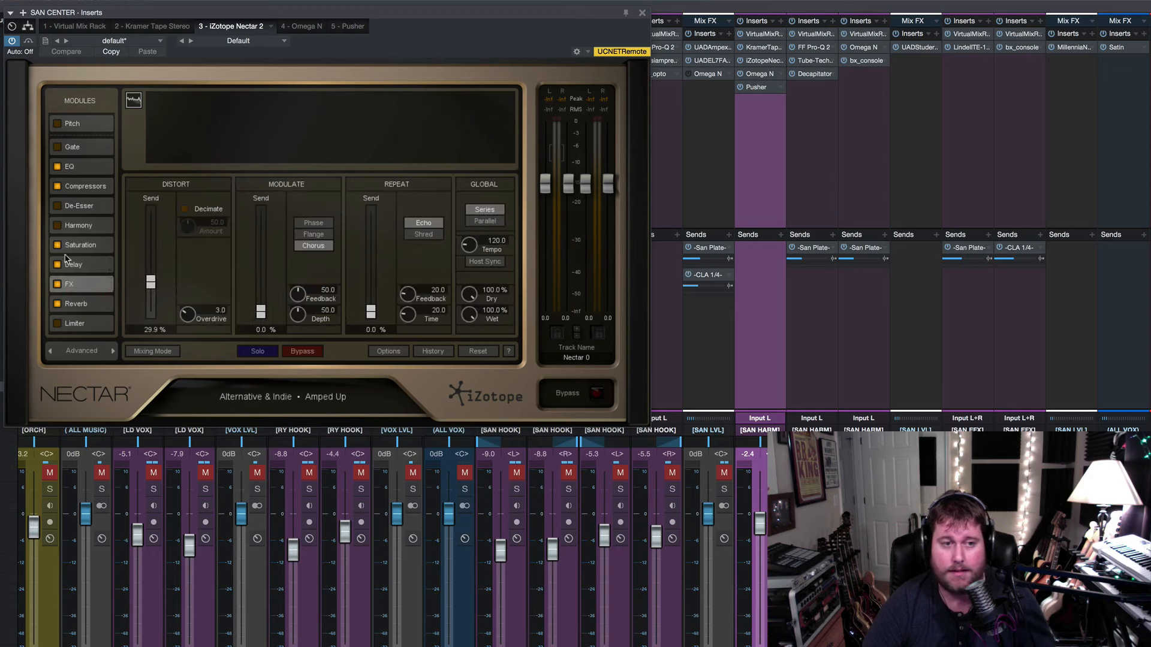
# Turn off Nectar's Saturation and FX modules and deactivate the Omega N and Pusher inserts on SAN CENTER.
pyautogui.click(57, 284)
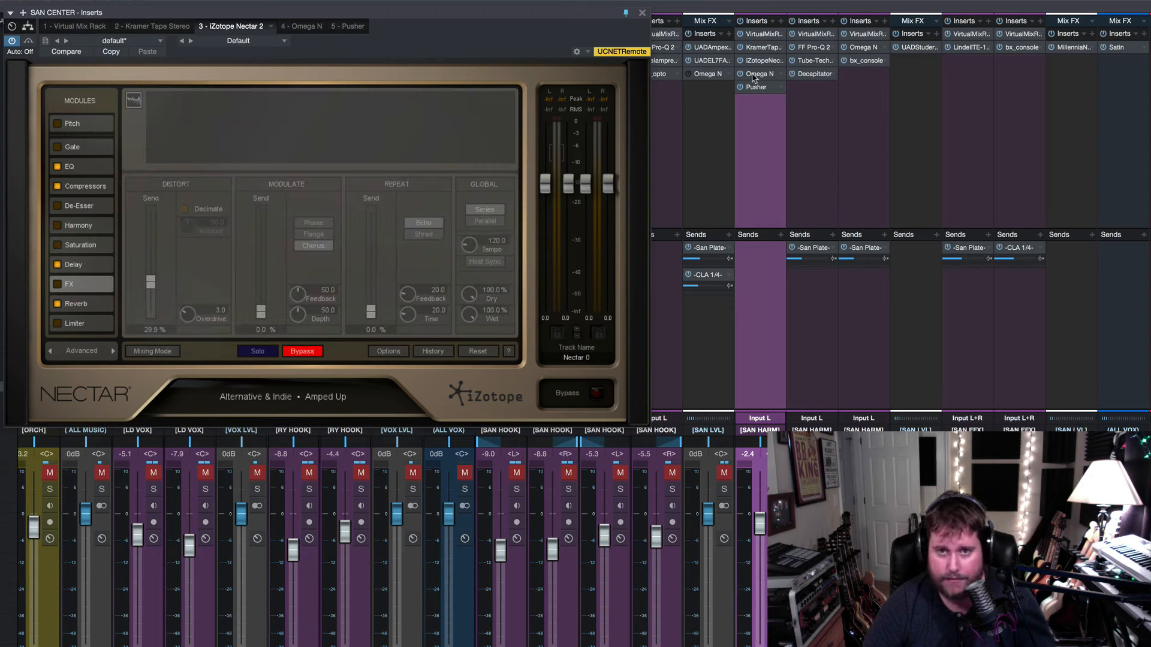
pyautogui.click(300, 27)
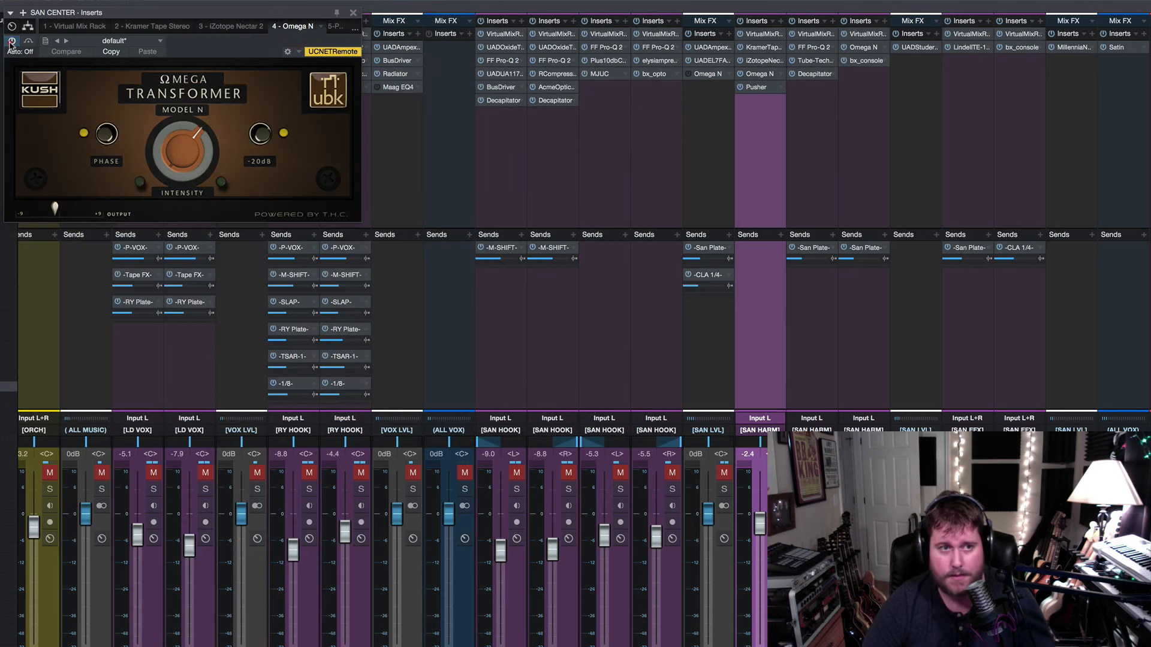
pyautogui.click(339, 27)
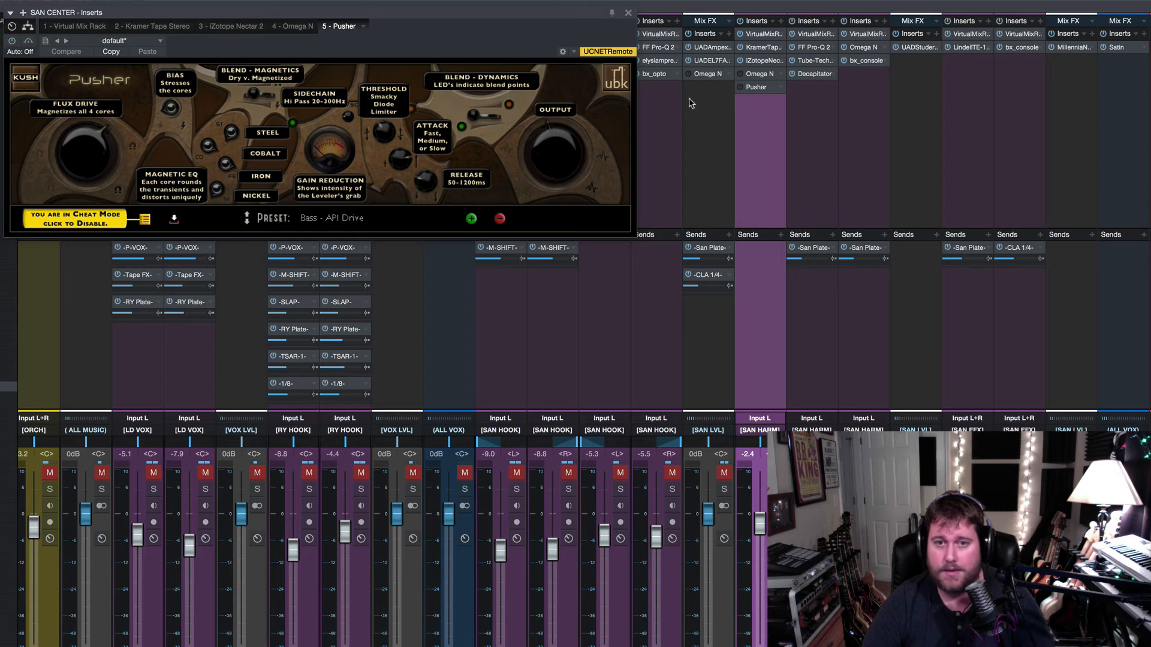
# Reactivate Nectar's Saturation and FX modules one by one during playback, and compare the vocal with the whole plug-in bypassed and active.
pyautogui.click(239, 27)
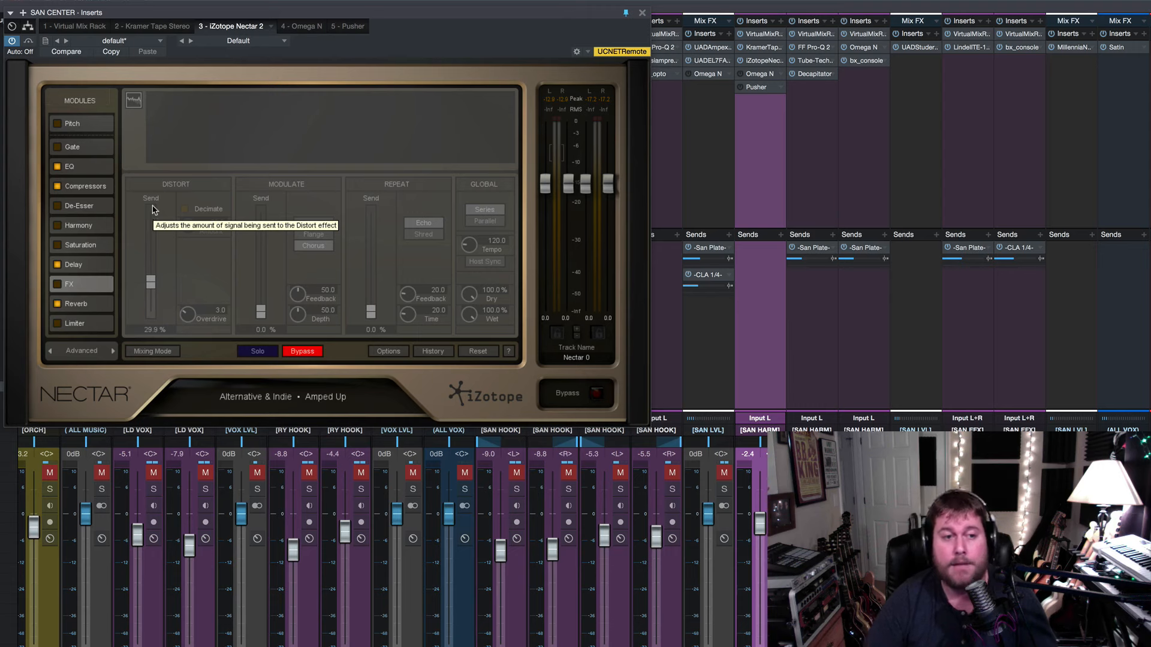
pyautogui.click(57, 245)
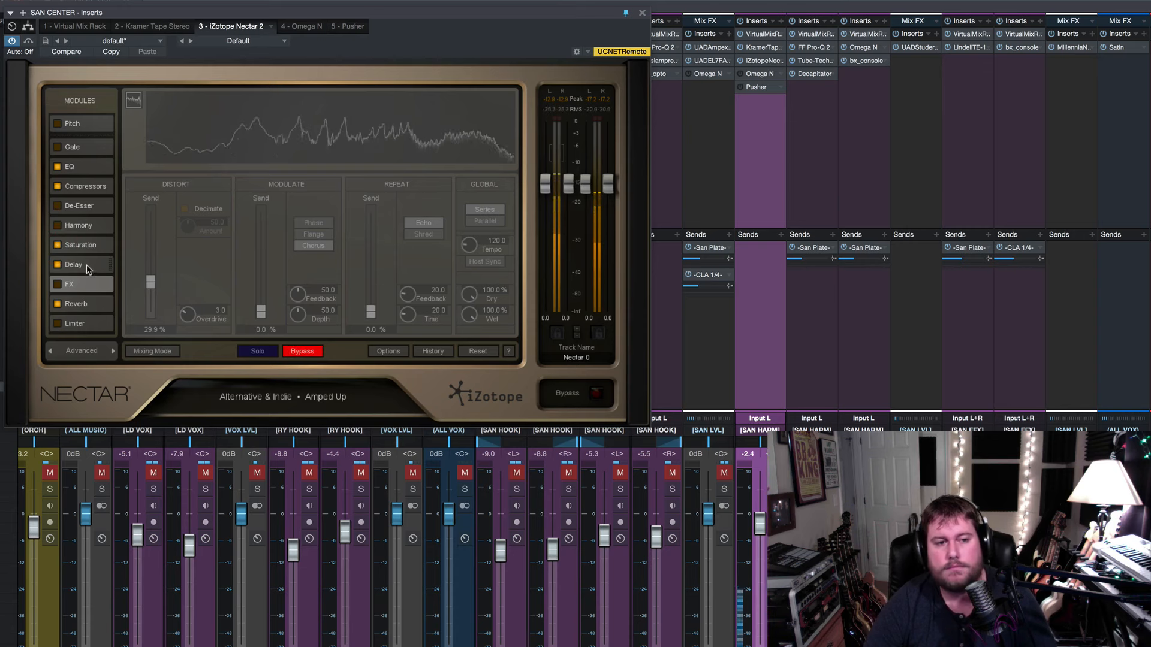
pyautogui.click(58, 284)
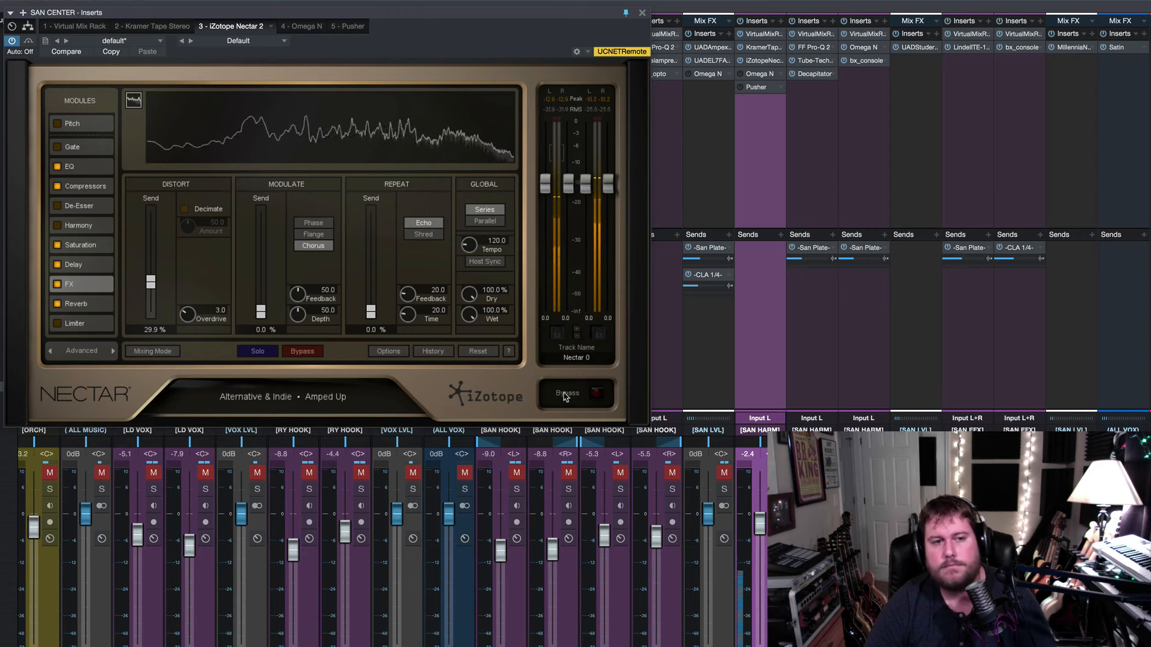
pyautogui.click(597, 394)
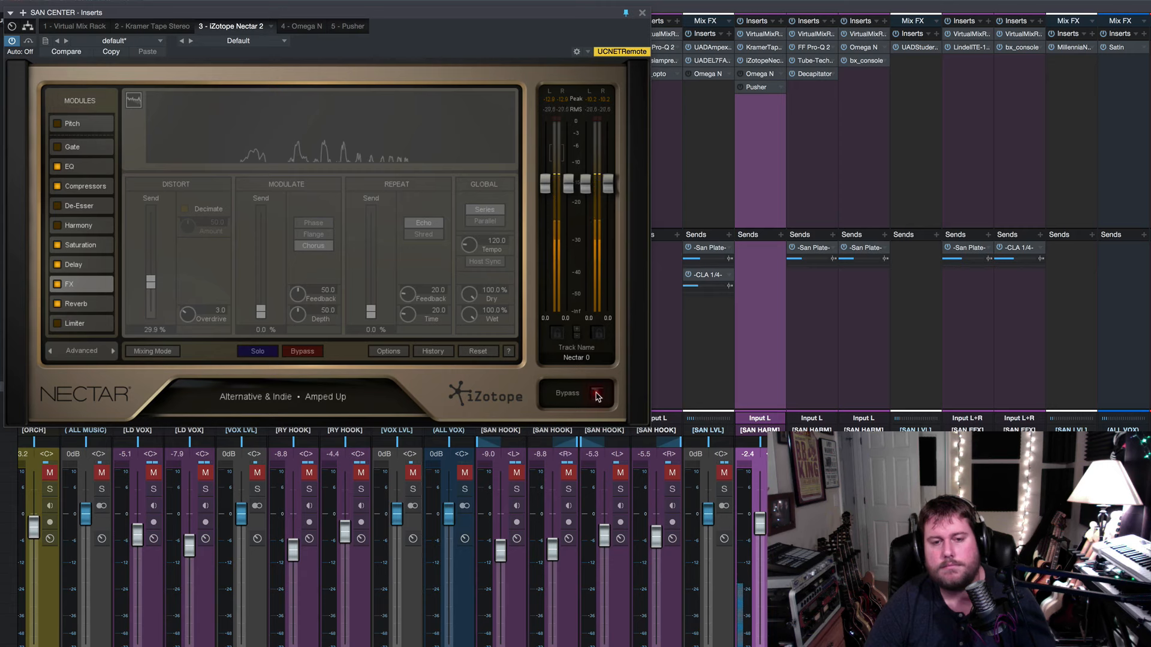
pyautogui.click(597, 394)
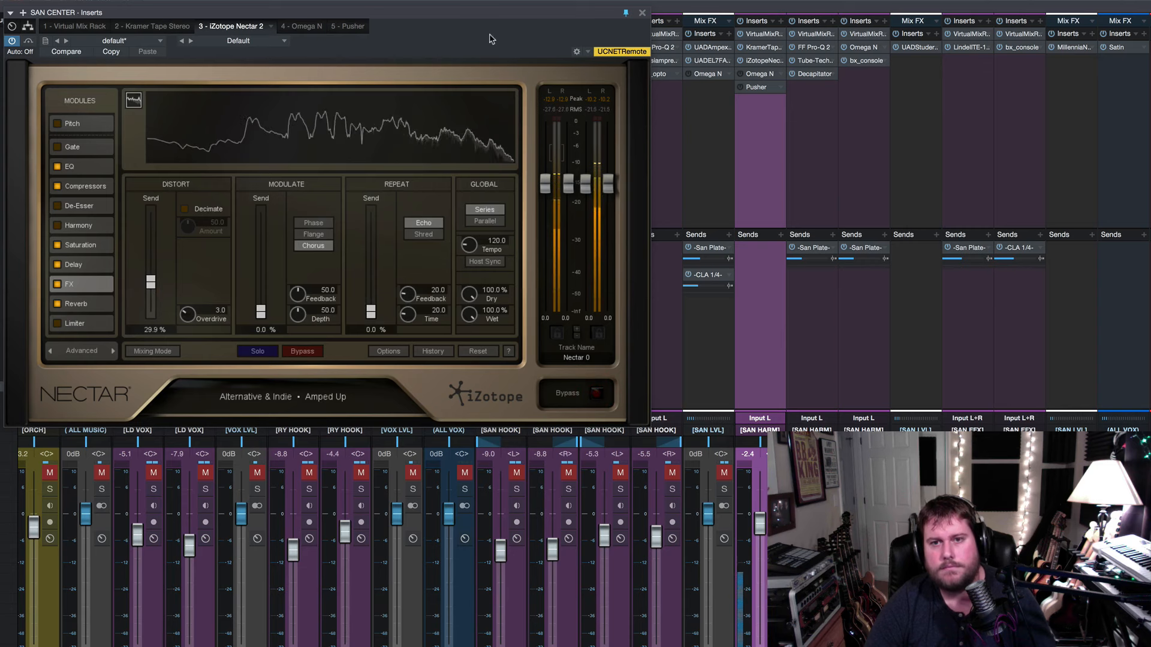
# Reactivate the Omega N and Pusher inserts on SAN CENTER one after the other.
pyautogui.click(301, 26)
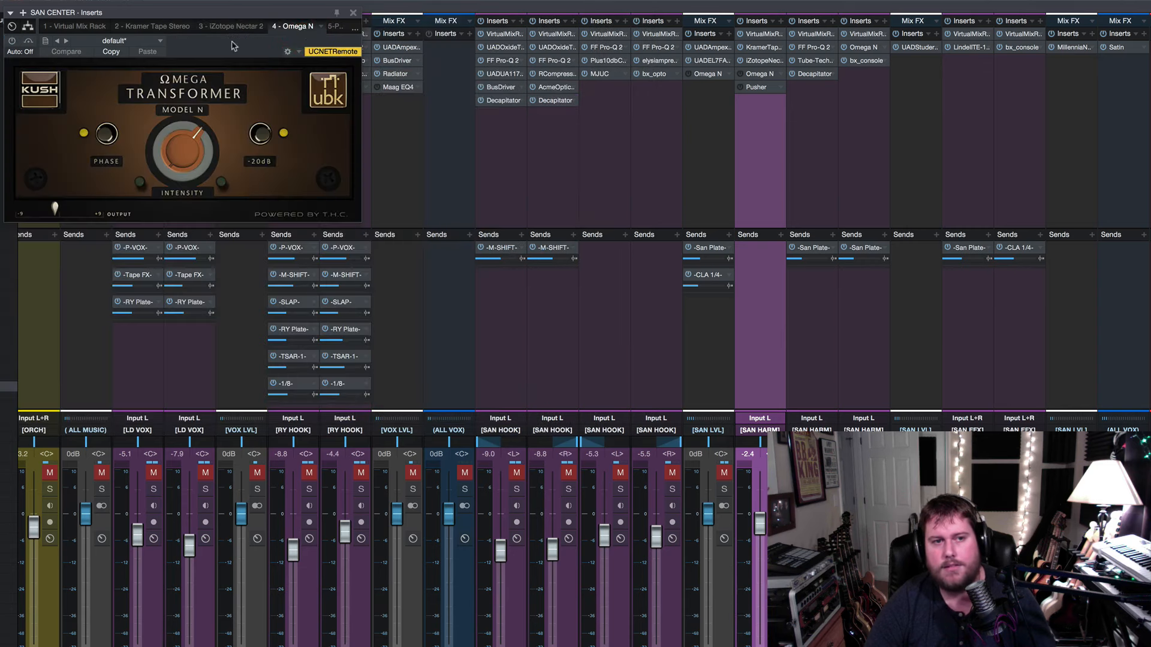
pyautogui.click(12, 41)
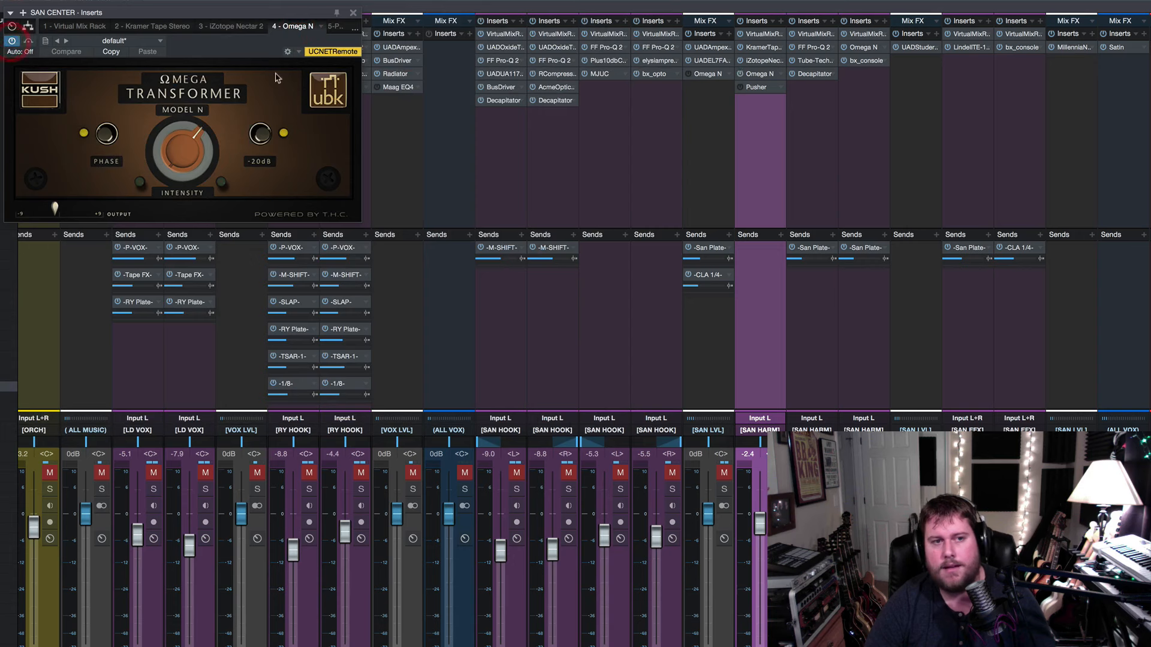
pyautogui.click(336, 26)
pyautogui.click(11, 41)
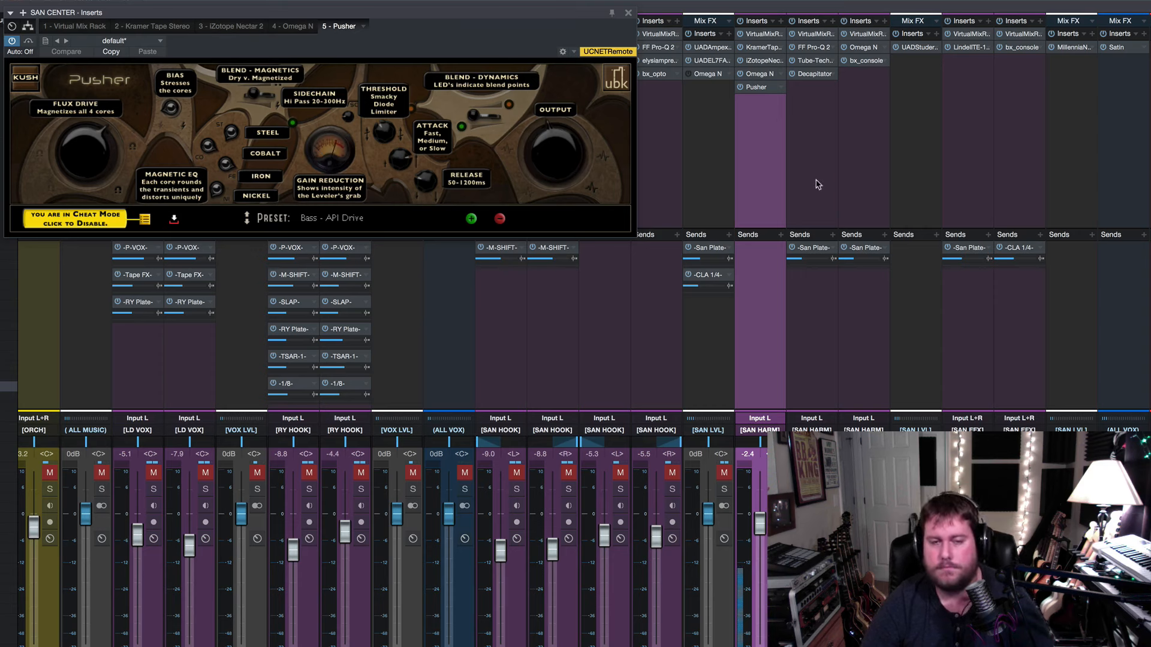
# Compare SAN CENTER with Omega N and Pusher off and on during playback, leave both active, and close the plug-in window.
pyautogui.click(741, 87)
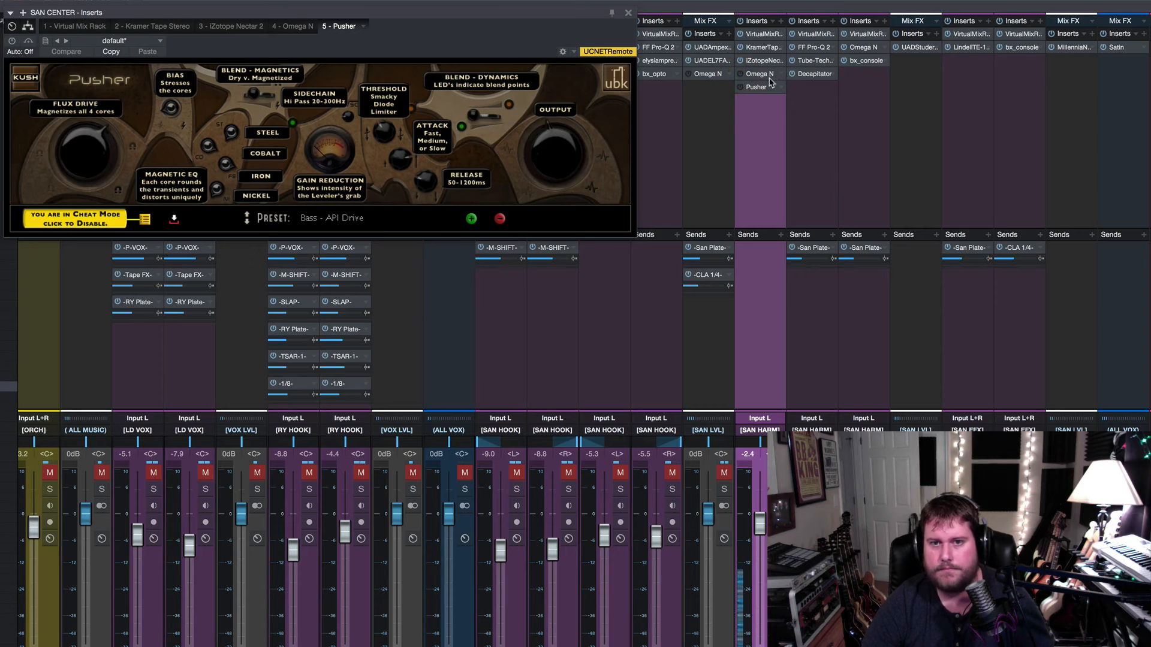
pyautogui.click(741, 87)
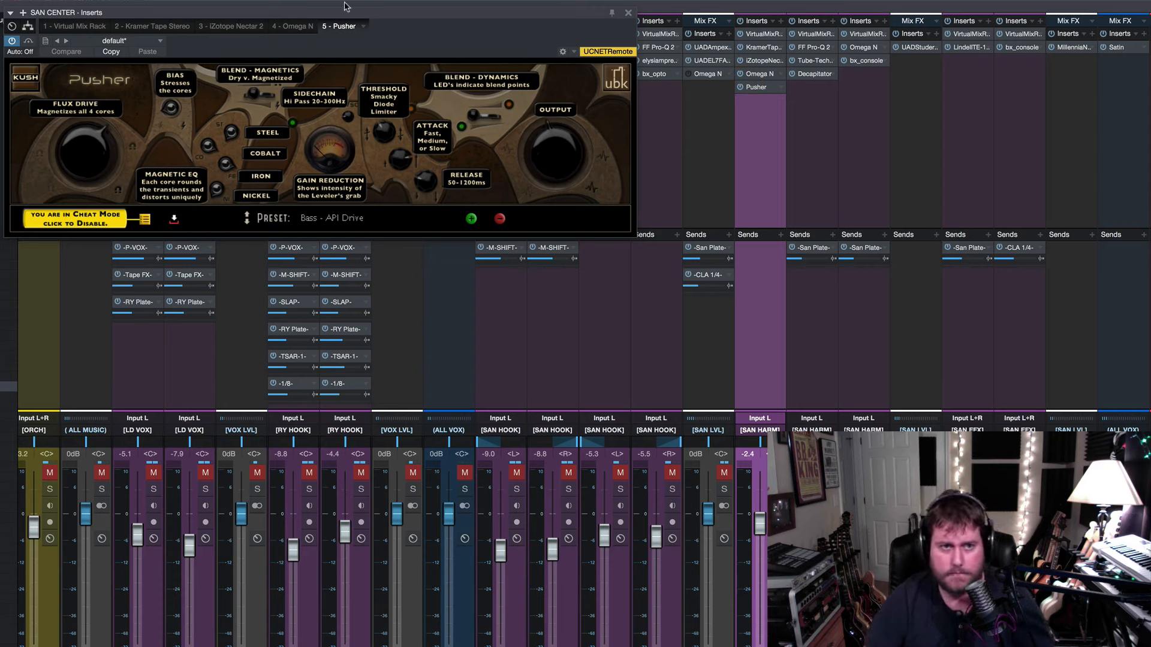
pyautogui.click(628, 12)
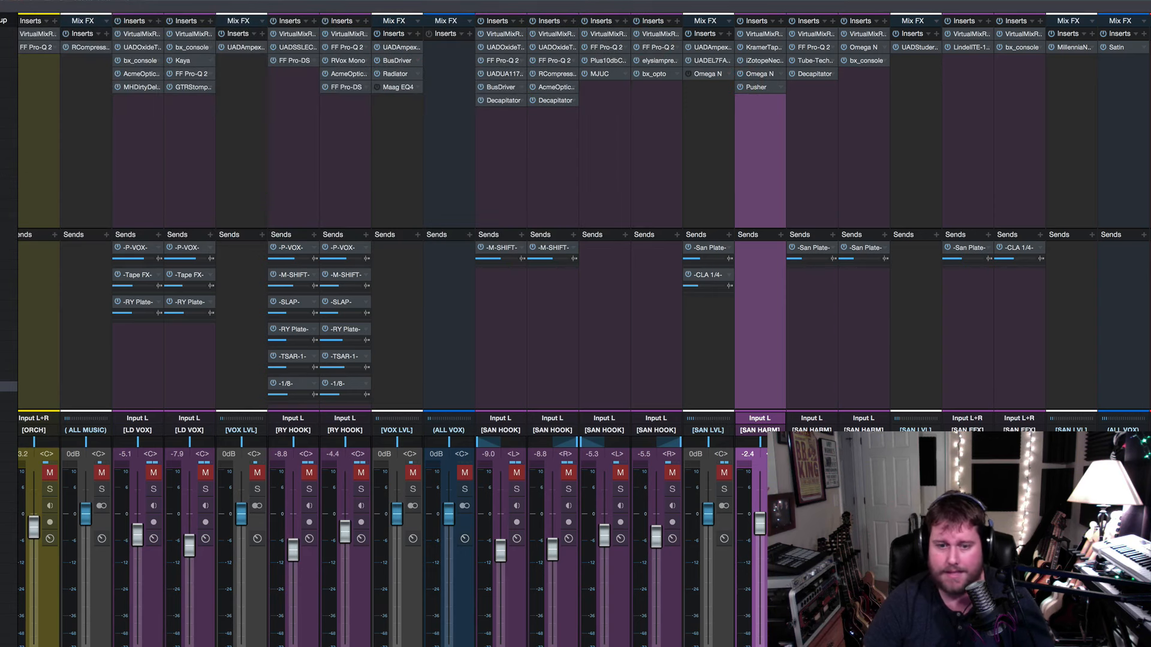
# Open Decapitator on LO HARM, compare the harmony with the plug-in off and on, leave it active, and close its window.
pyautogui.doubleClick(813, 74)
pyautogui.moveTo(587, 77); pyautogui.dragTo(510, 31)
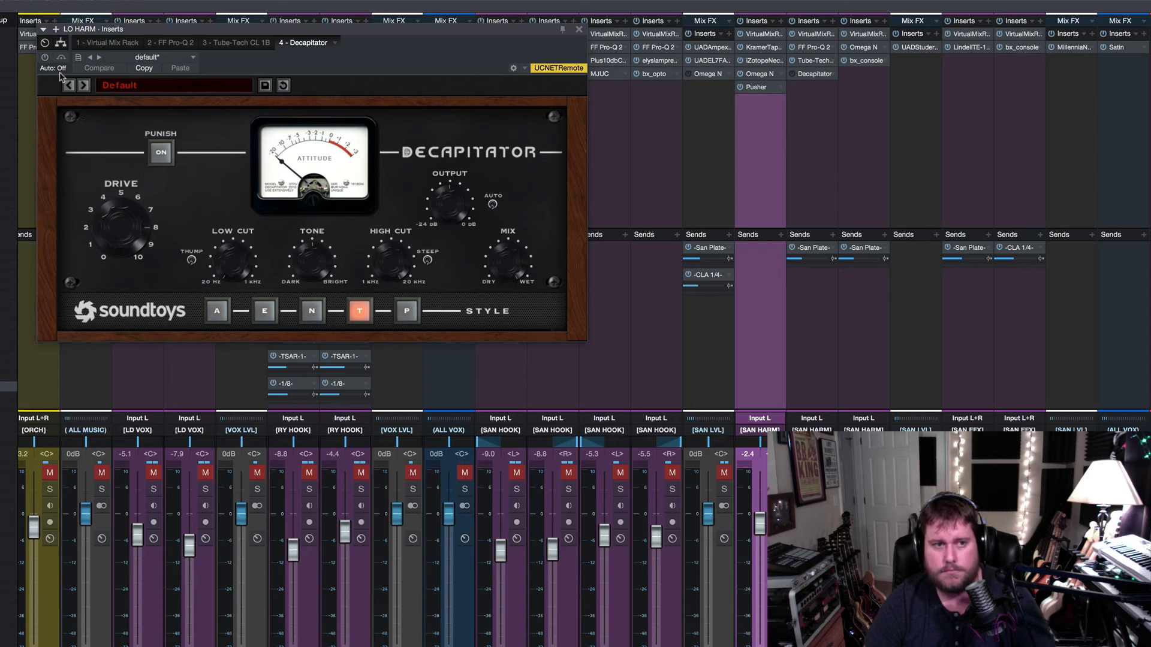
pyautogui.click(45, 58)
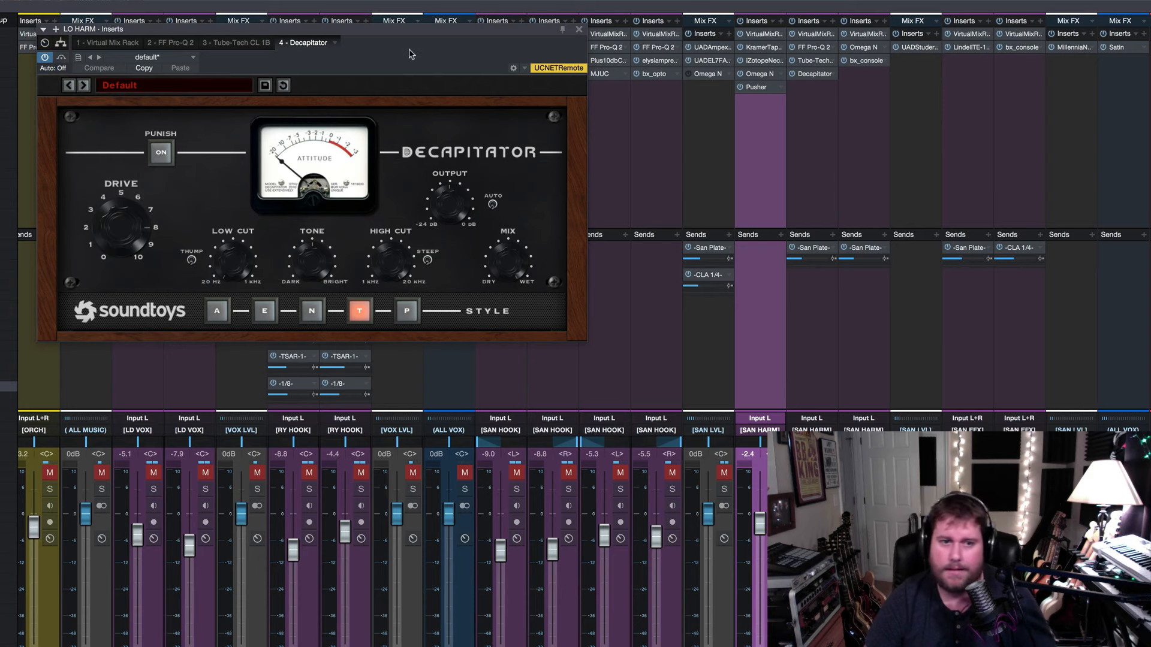
pyautogui.click(578, 30)
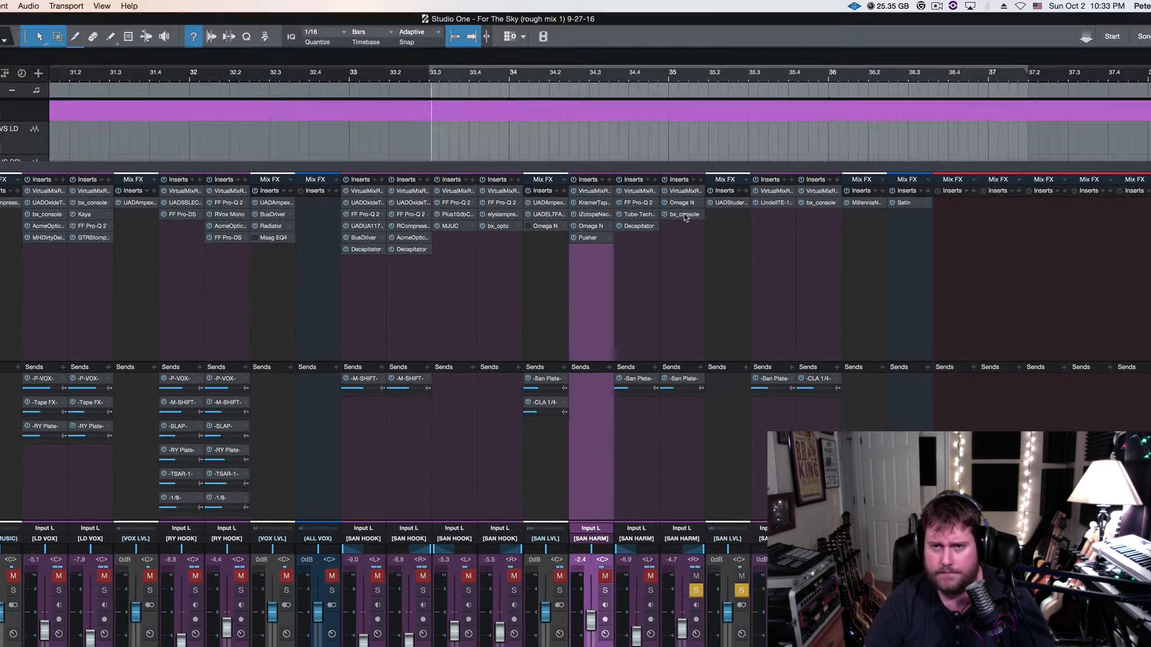
# Open bx_console on HI HARM, compare the soloed harmony with it bypassed and active, stop playback, and close its window.
pyautogui.click(684, 214)
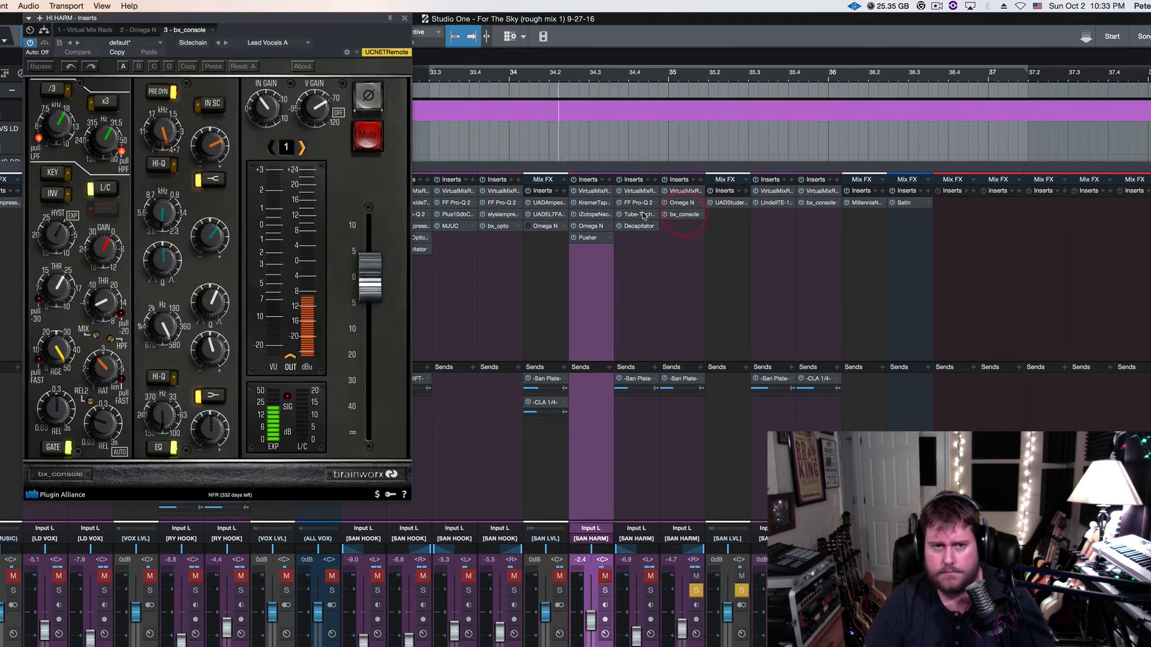
pyautogui.moveTo(326, 22); pyautogui.dragTo(314, 87)
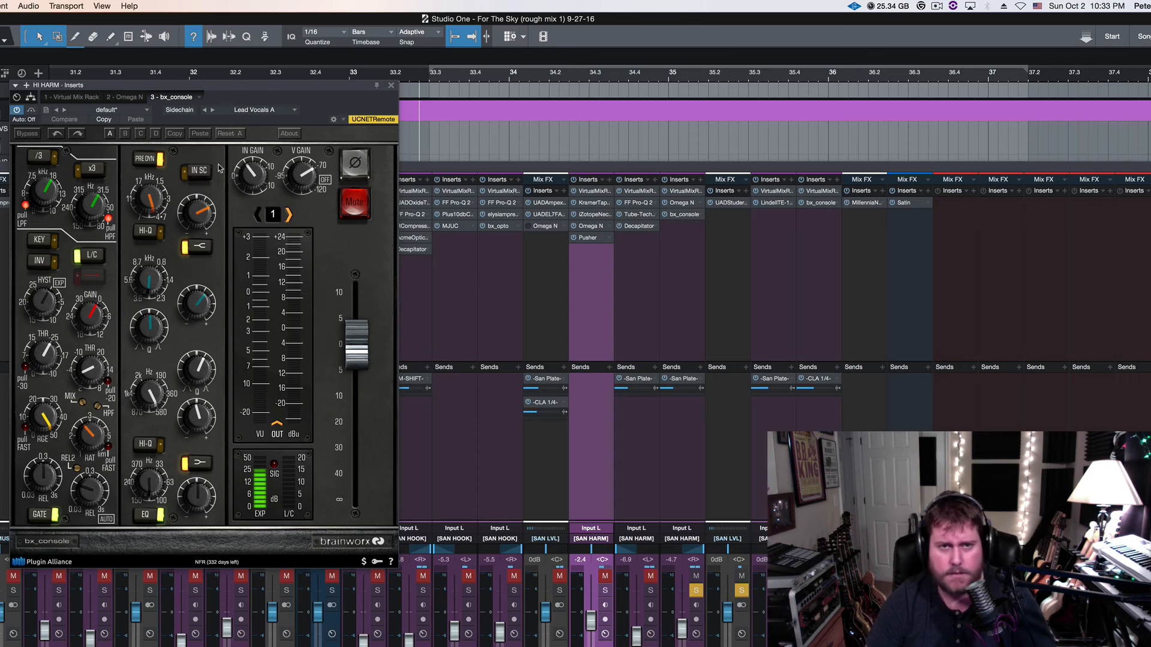
pyautogui.click(27, 134)
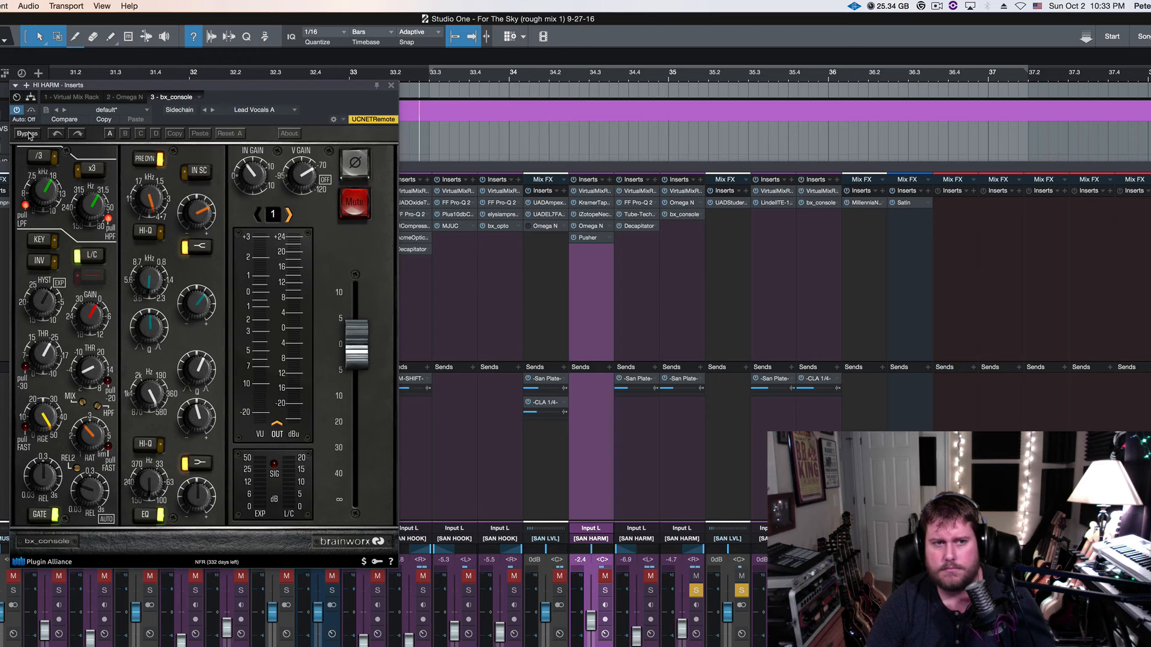
pyautogui.click(27, 134)
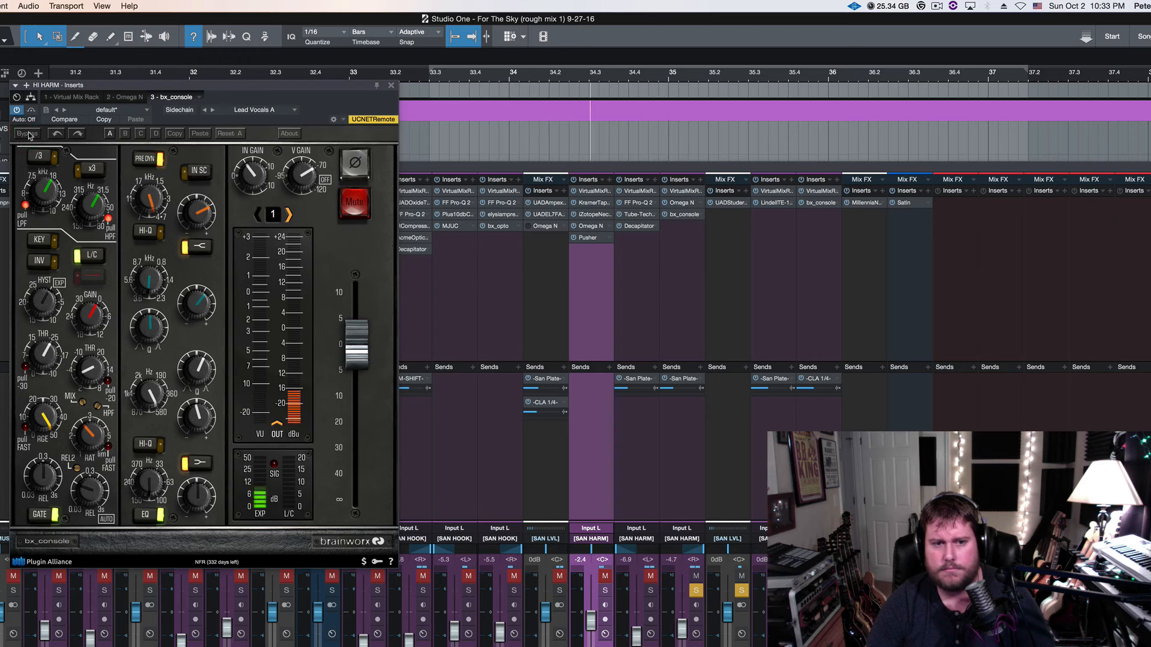
pyautogui.press('space')
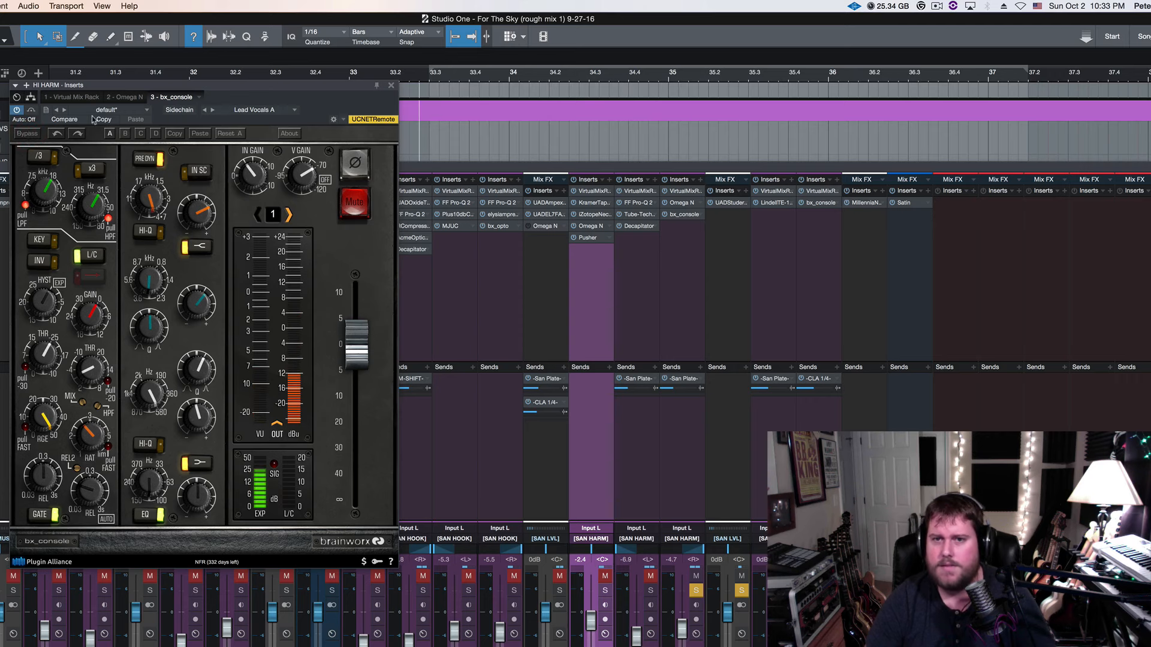
pyautogui.click(390, 85)
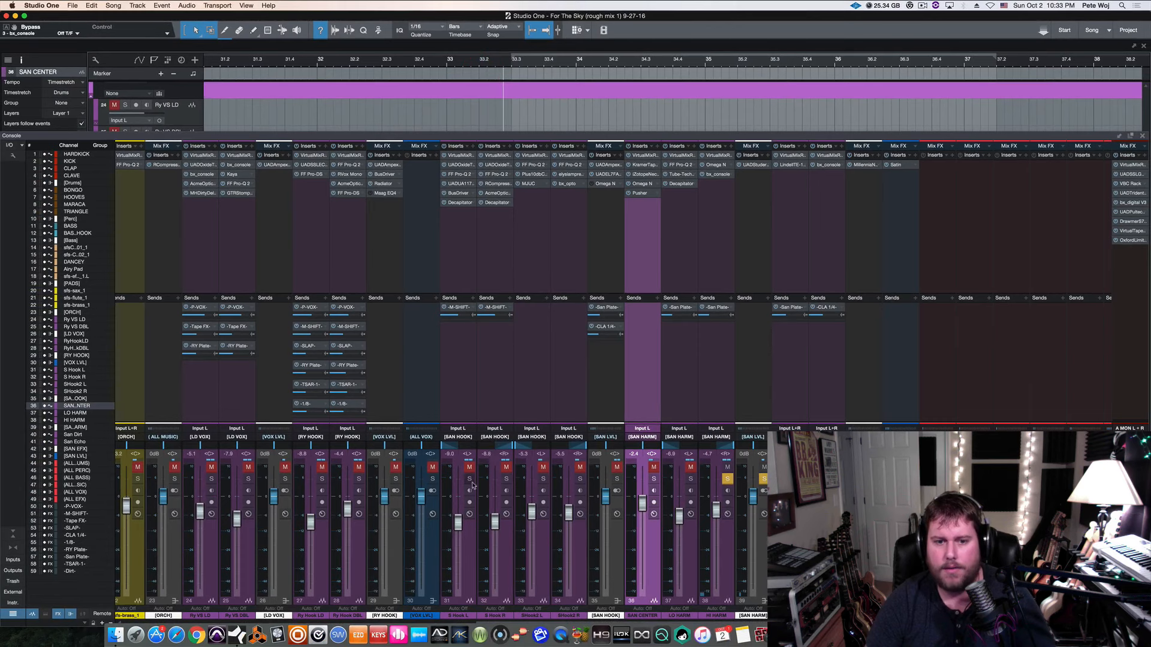
# Solo all channels from S Hook L through HI HARM, play them, and add Ry Hook LD and Ry Hook DBL to the solo.
pyautogui.moveTo(472, 484); pyautogui.dragTo(724, 491)
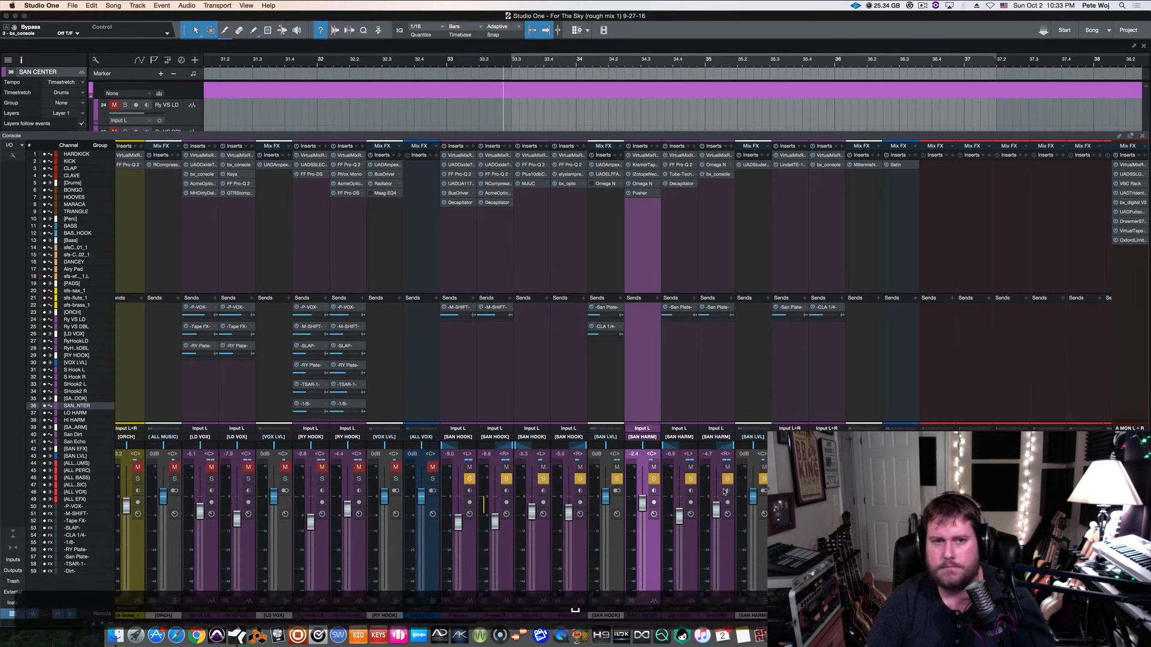
pyautogui.press('space')
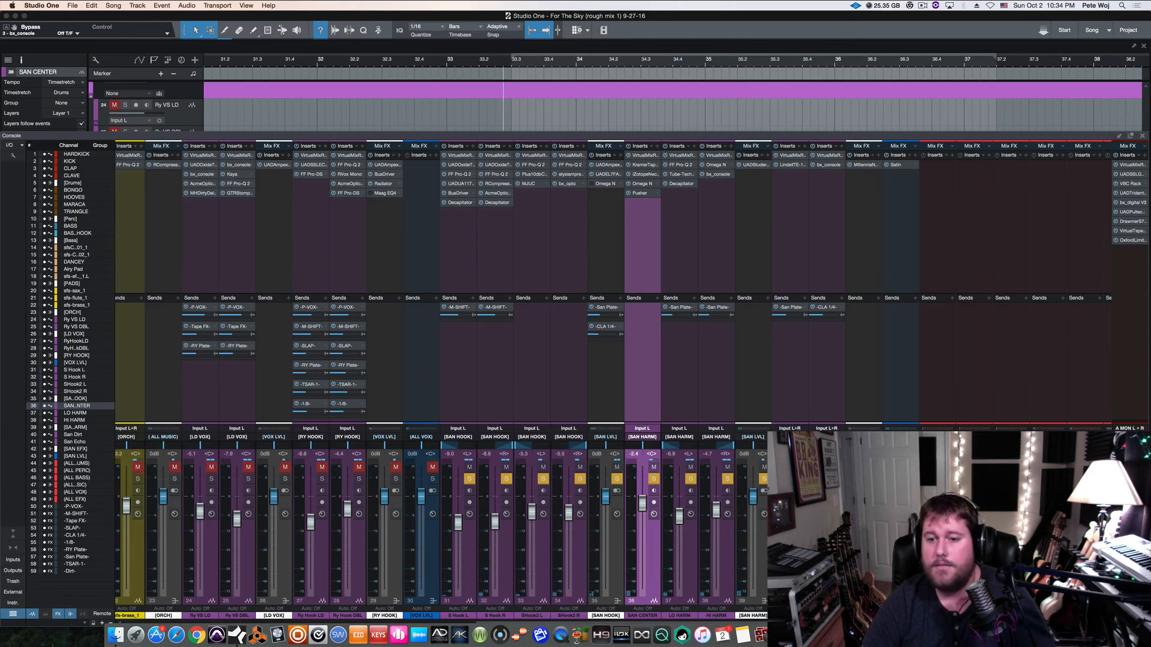
pyautogui.click(322, 479)
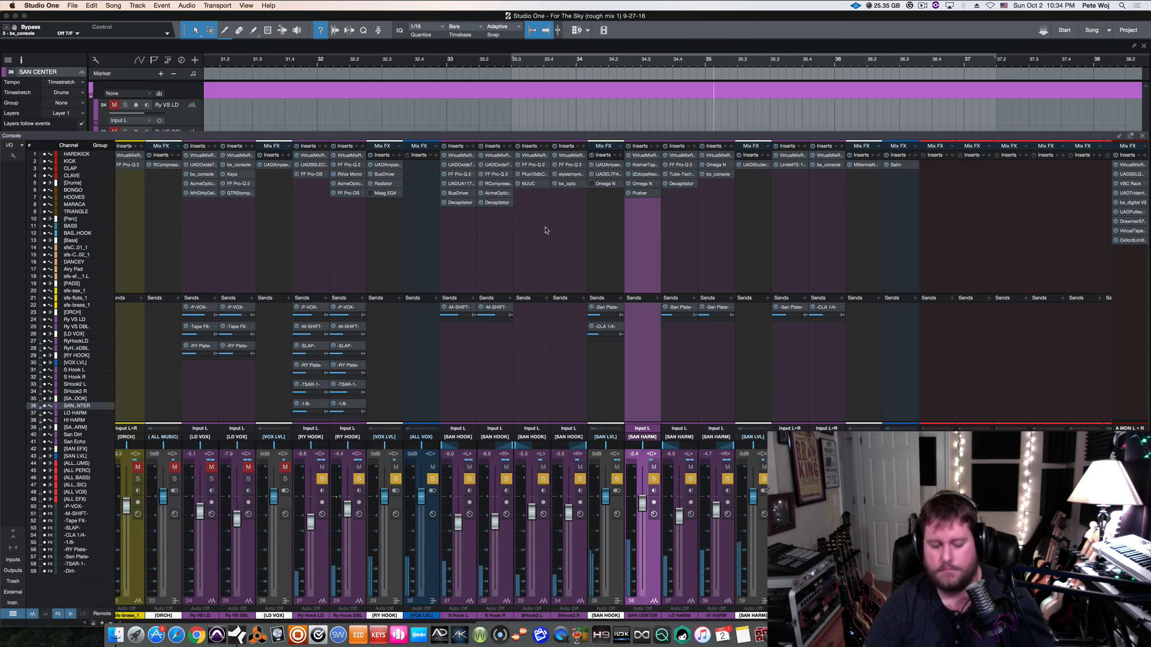
# Clear all solos and mutes and play the full mix from the HOOK 1 marker.
pyautogui.press('w')
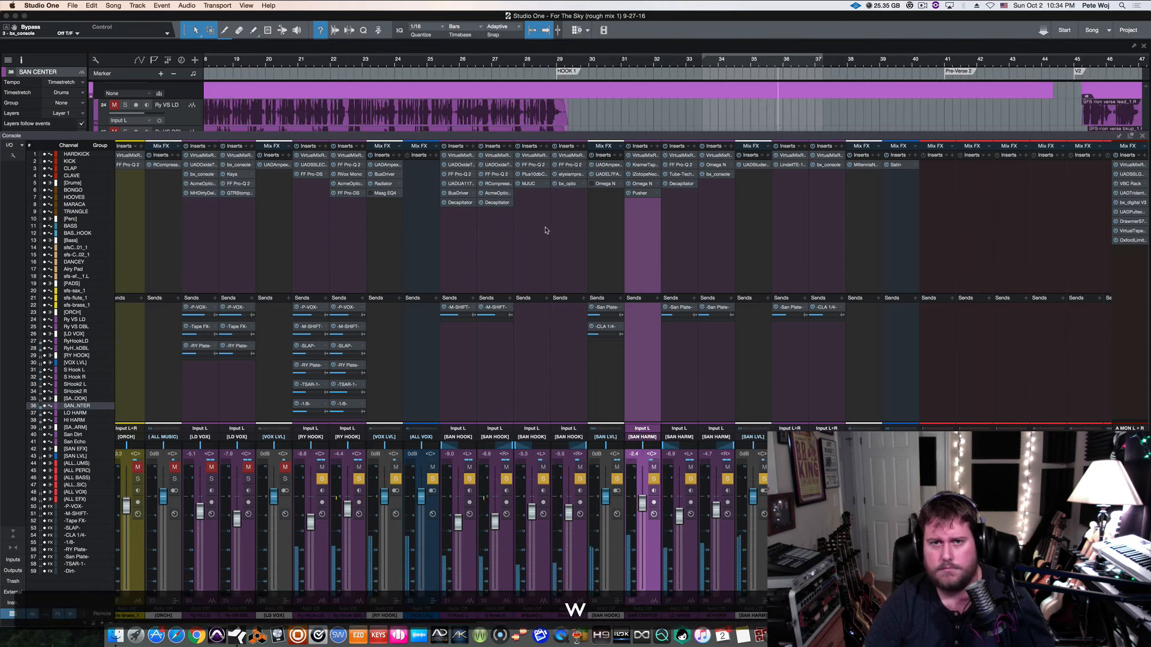
pyautogui.press('w')
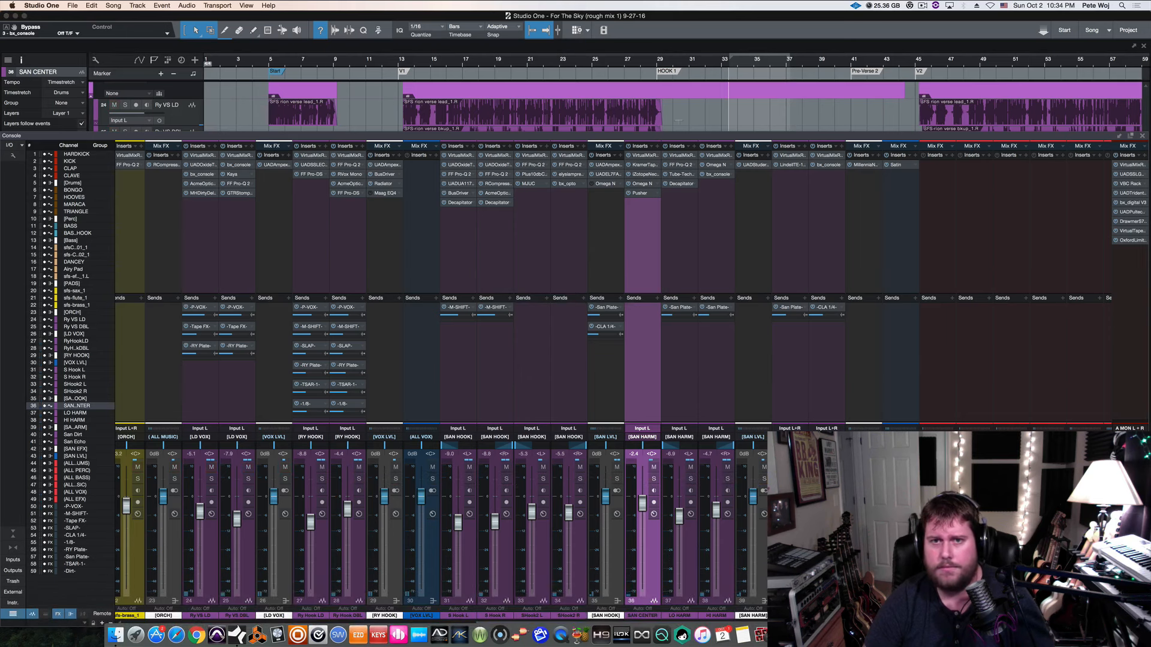
pyautogui.click(656, 62)
pyautogui.press('space')
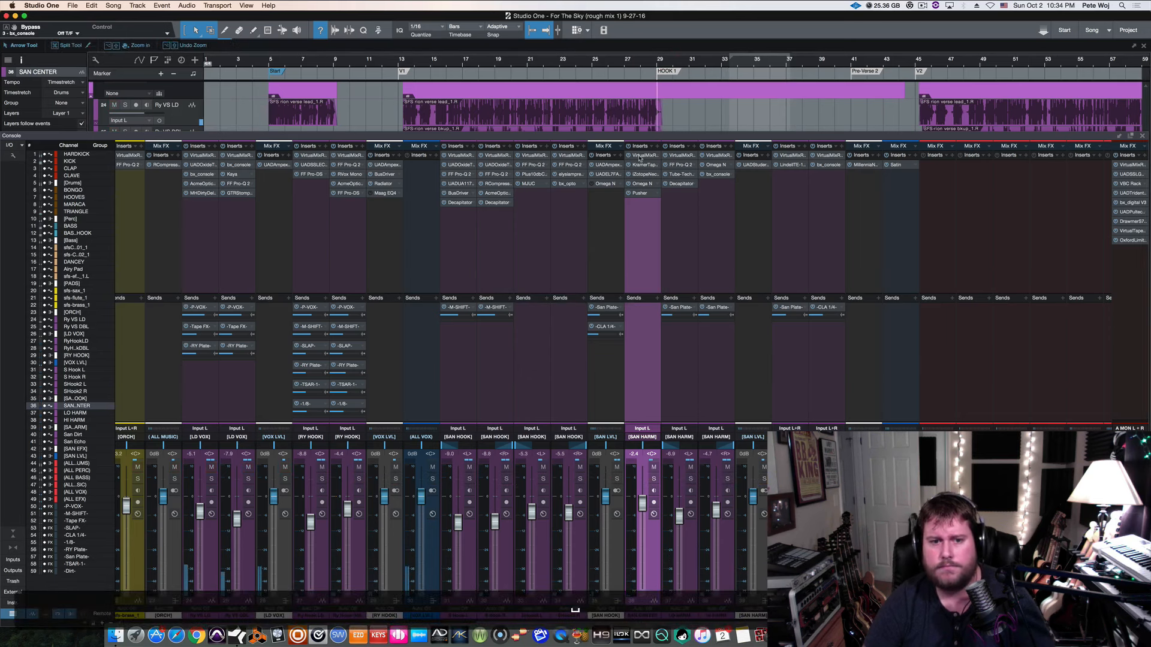